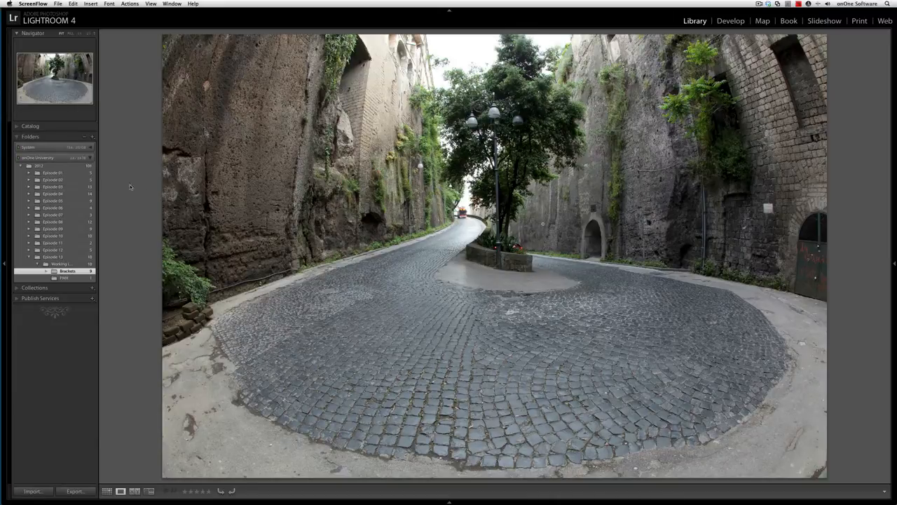
Switch to the Chrome browser and look over the Google Maps satellite view of Sorrento's harbour and streets
left_click(16, 174)
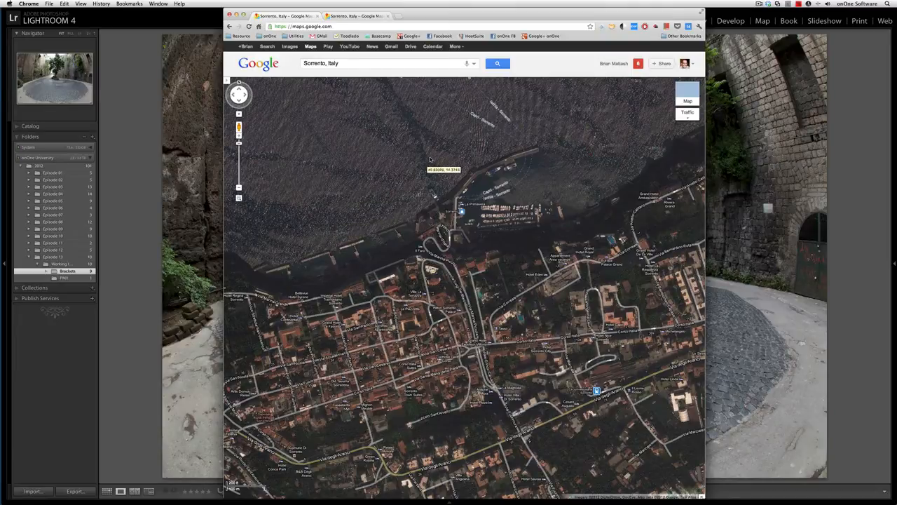
left_click_drag(409, 154, 500, 313)
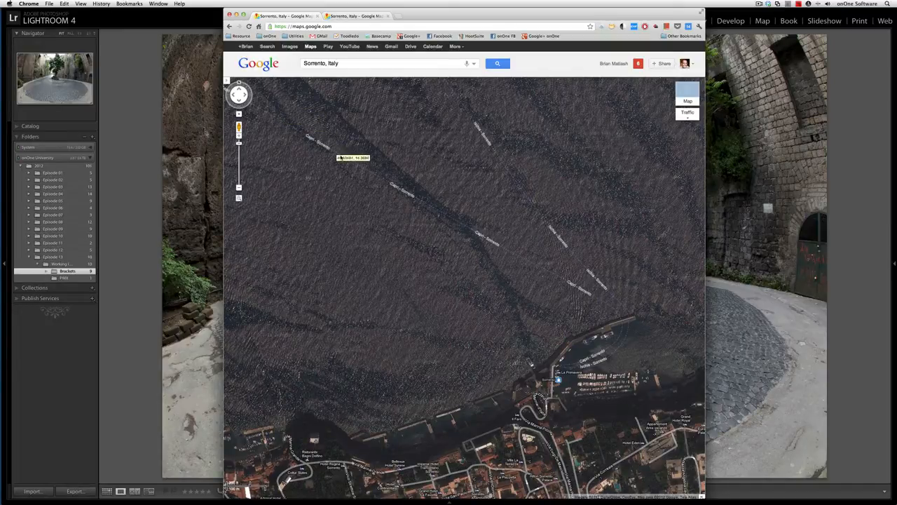
left_click_drag(571, 319, 534, 190)
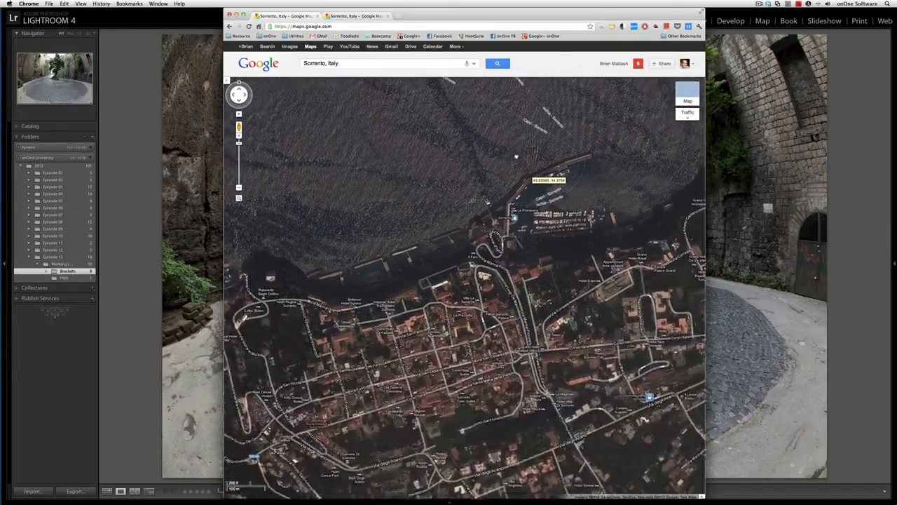
left_click_drag(527, 280, 526, 246)
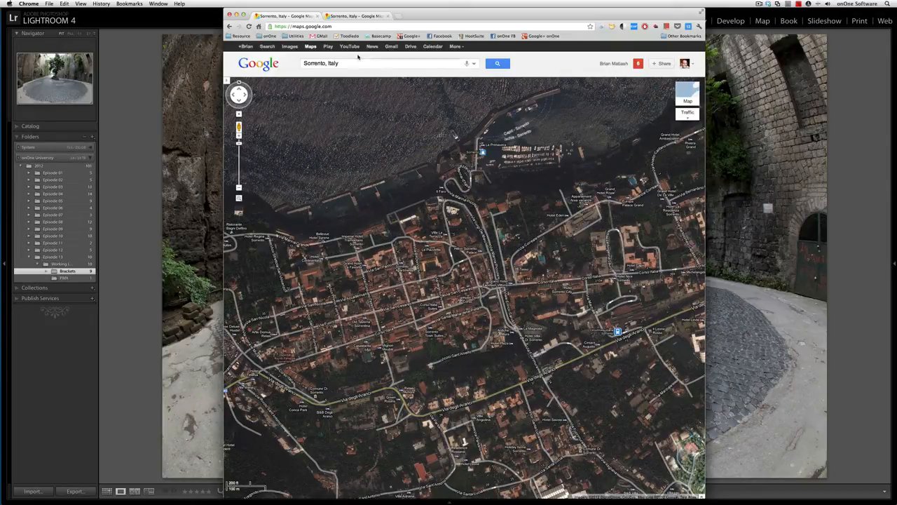
Bring up the Street View of the Sorrento location and turn the view around to the road with the trees
left_click(347, 16)
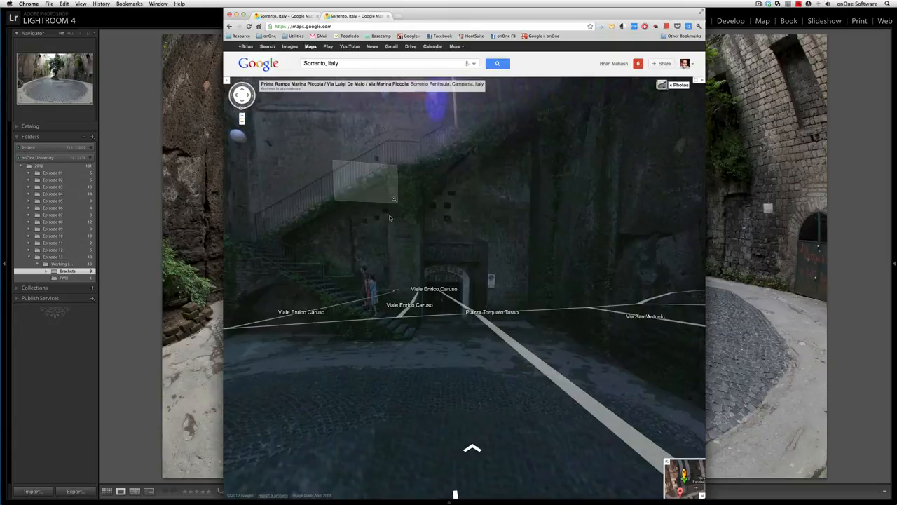
left_click(367, 344)
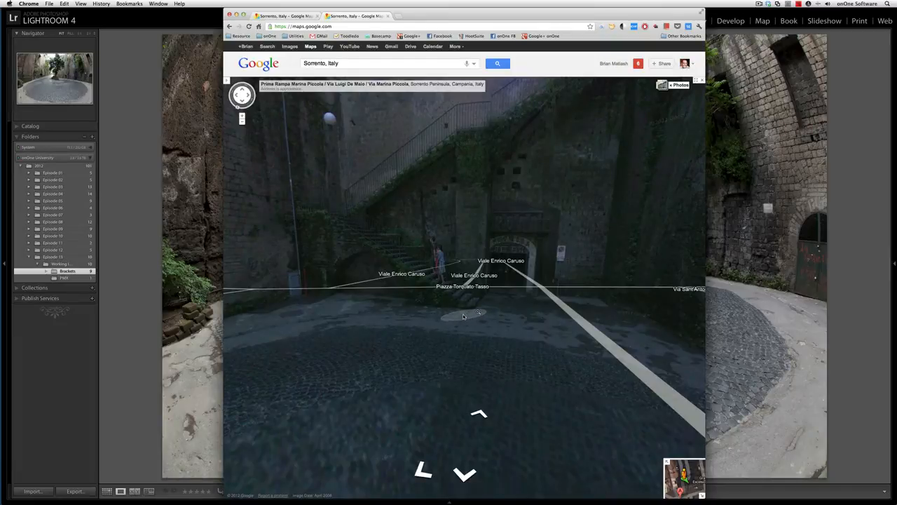
left_click_drag(392, 309, 606, 363)
left_click_drag(405, 380, 652, 363)
left_click_drag(450, 335, 691, 318)
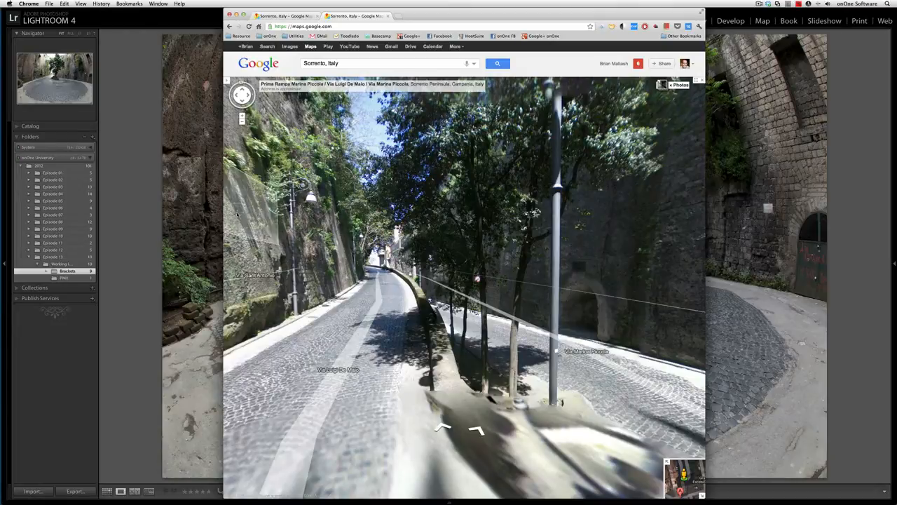
Switch back to Lightroom and look at the Brackets folder's photos as a grid of thumbnails
left_click(137, 237)
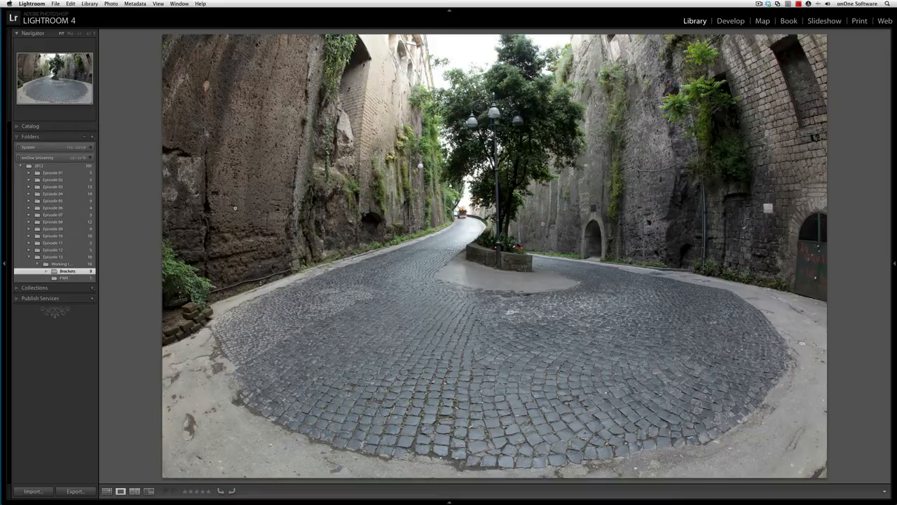
key("g")
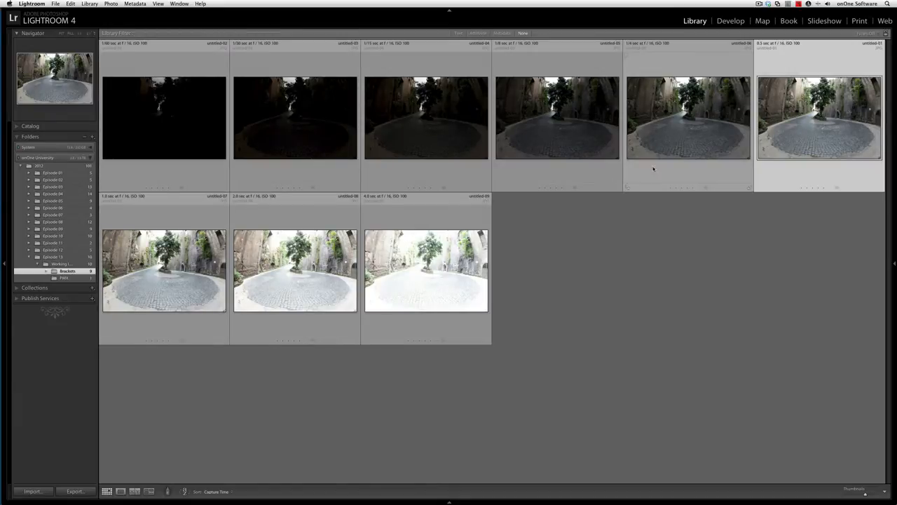
key("e")
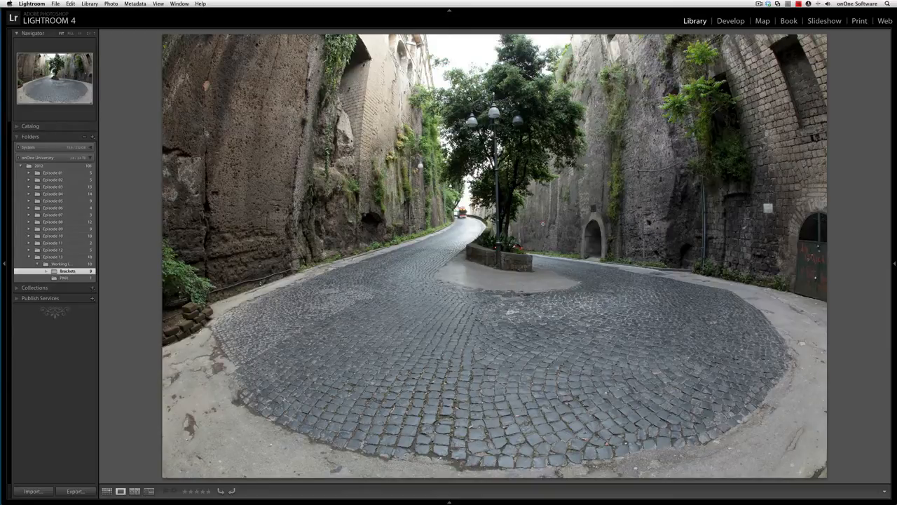
key("g")
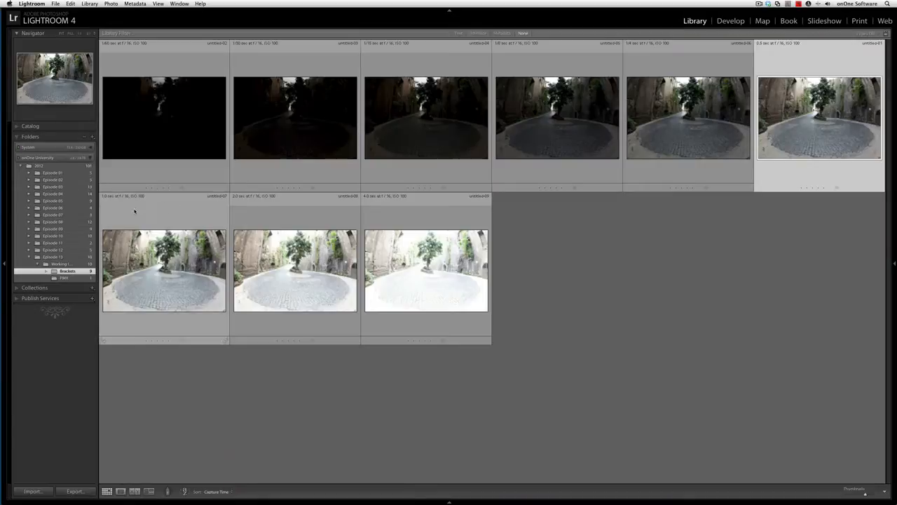
Examine the bracketed exposures one by one at full size, from the 1/60 sec shot to the 4.0 sec shot
left_click(157, 143)
key("e")
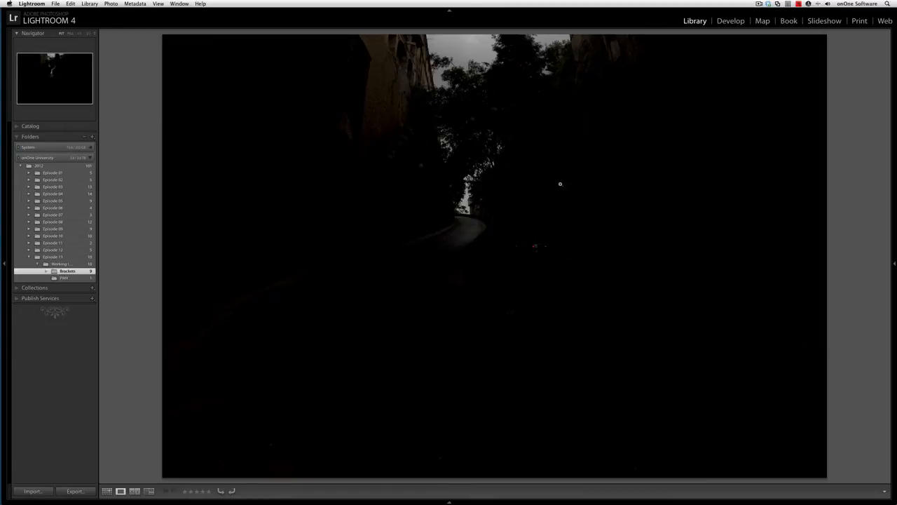
key("Right")
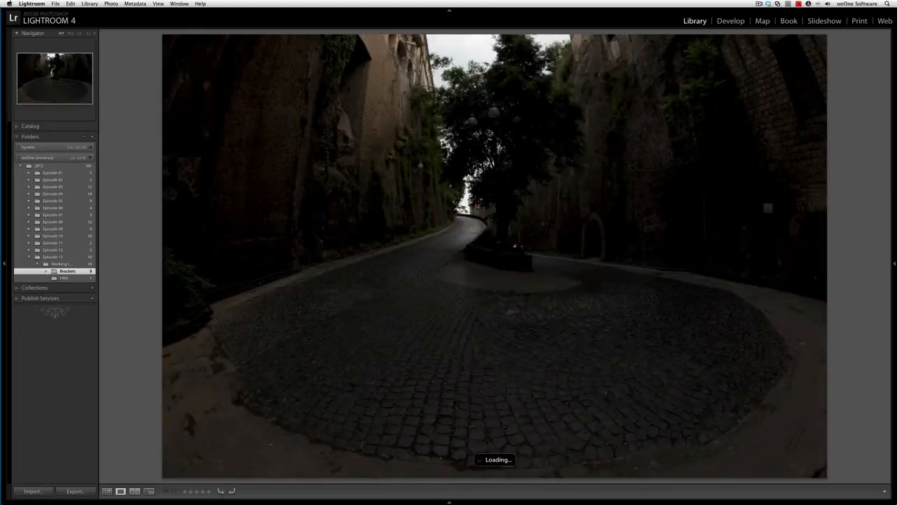
key("Right")
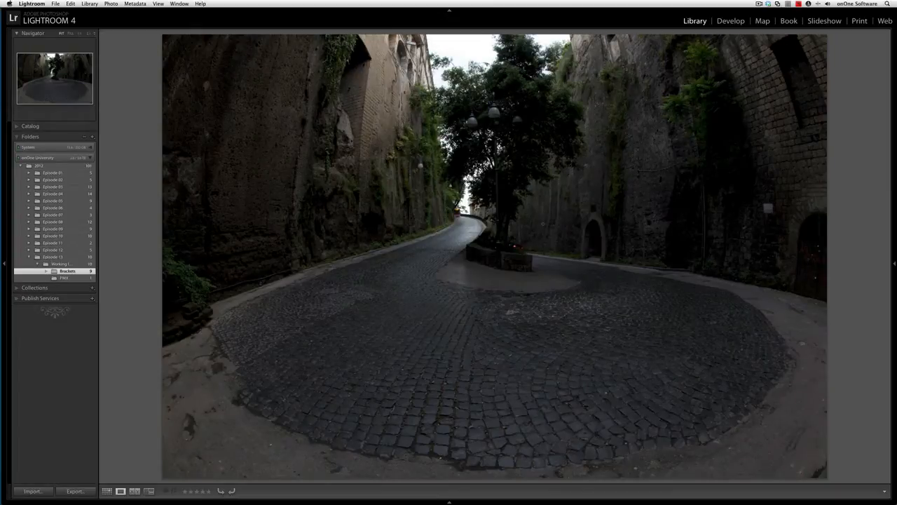
key("Right")
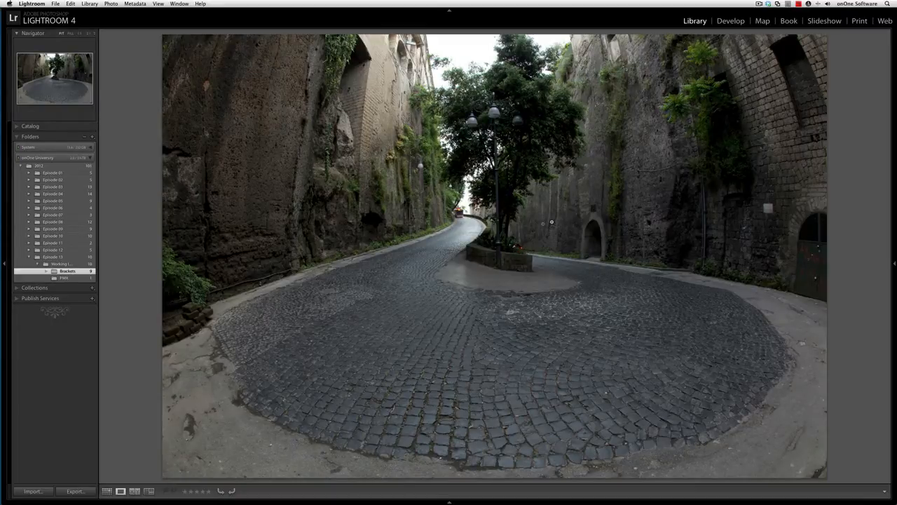
key("Right")
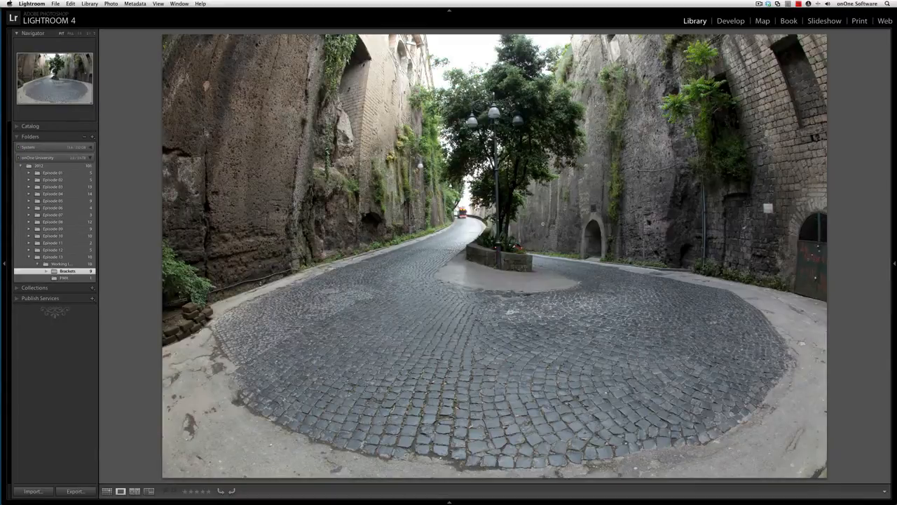
key("Right")
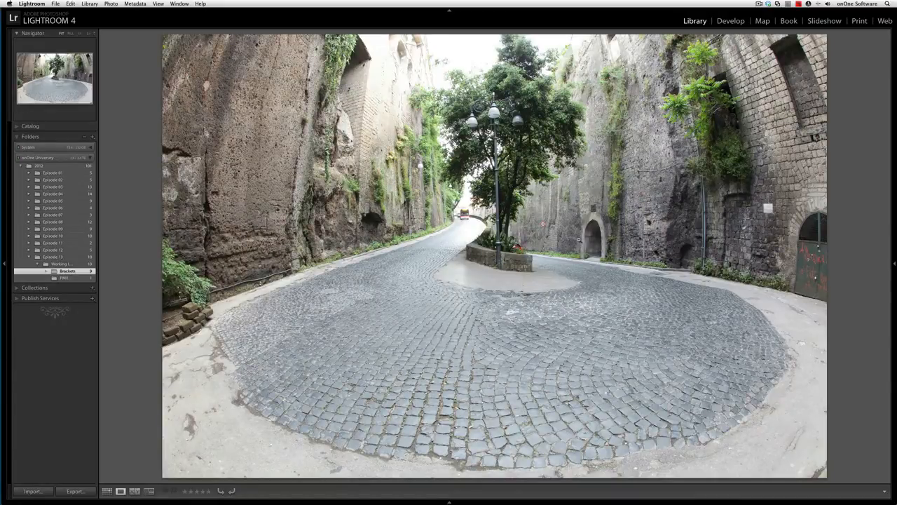
key("Right")
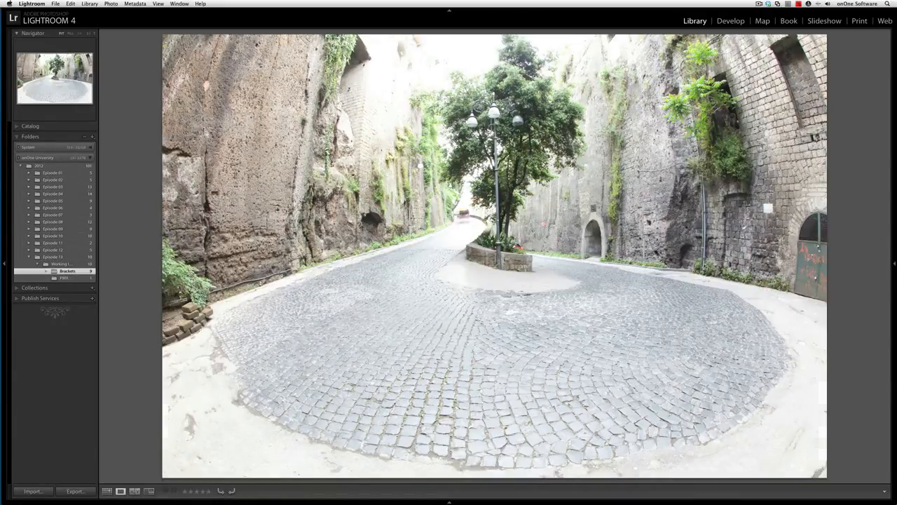
key("Right")
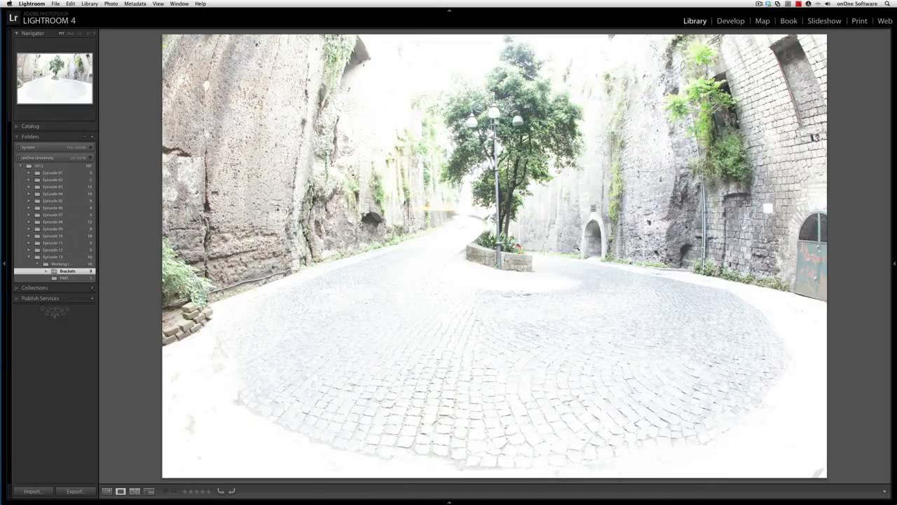
Select all nine bracketed photos in the grid and bring up the Export to Photomatix Pro settings
key("g")
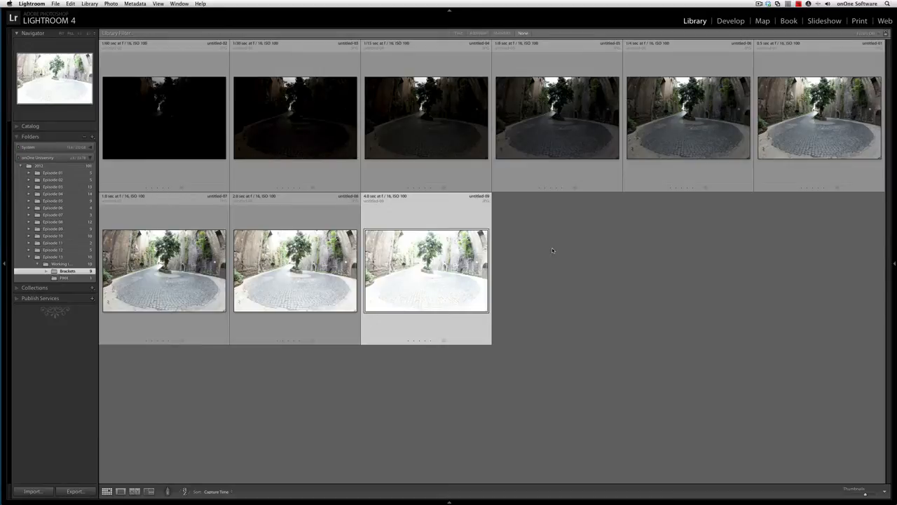
left_click(175, 144, "shift")
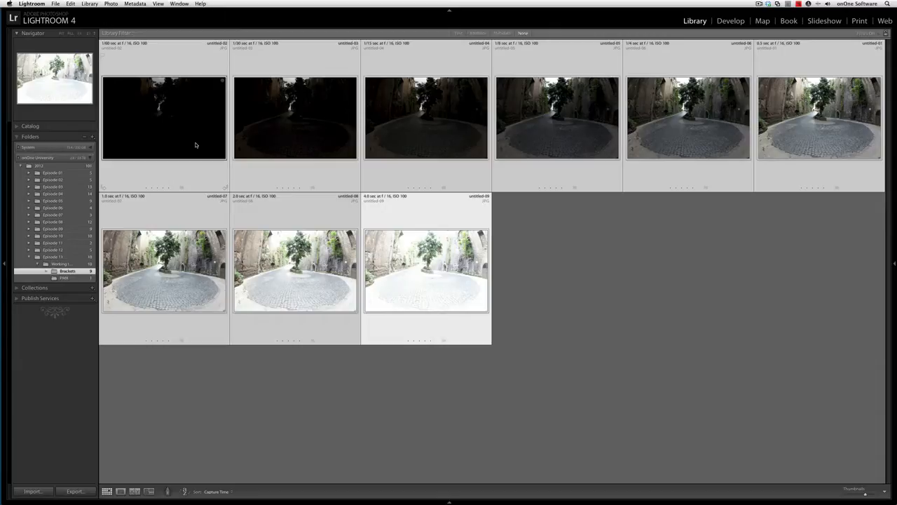
left_click(57, 4)
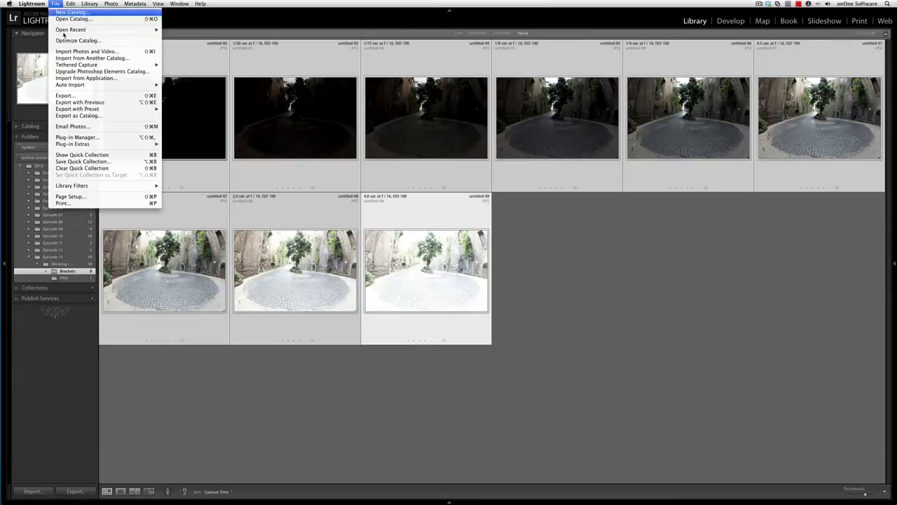
mouse_move(108, 144)
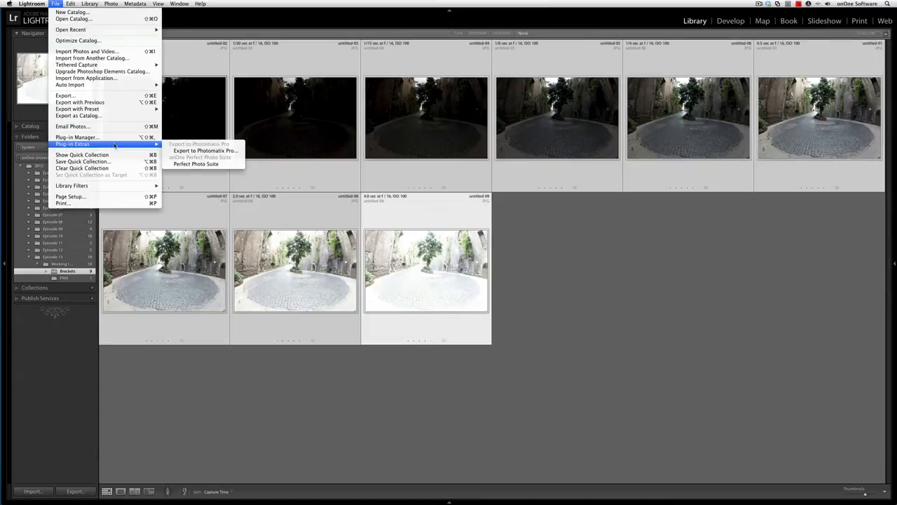
left_click(229, 151)
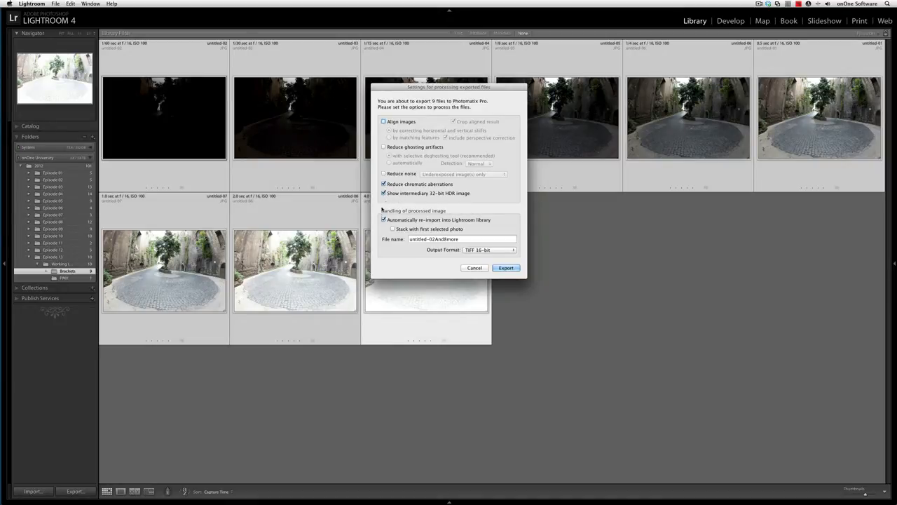
Keep the intermediary 32-bit HDR image option enabled, enter -HDRX32 in the file name, and export the photos to Photomatix Pro
left_click(384, 193)
left_click(384, 193)
triple_click(436, 239)
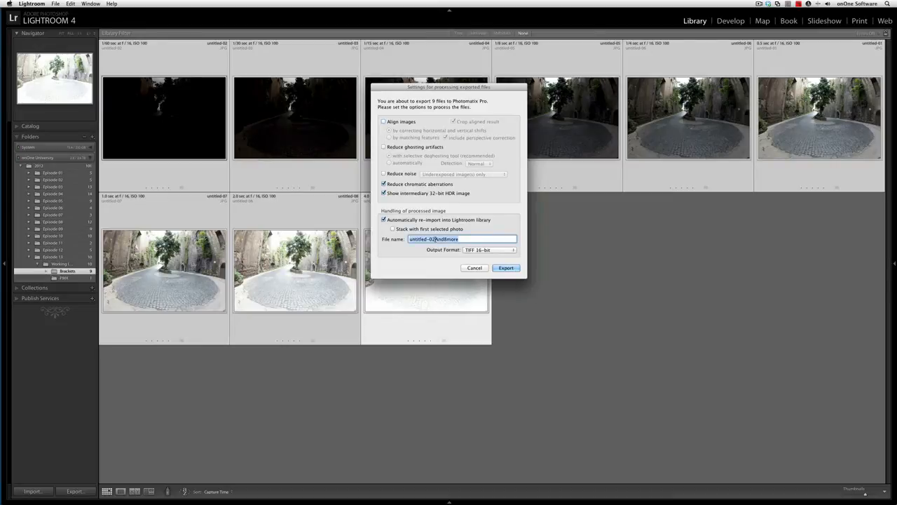
left_click(435, 239)
type("-HDRX32")
left_click(510, 269)
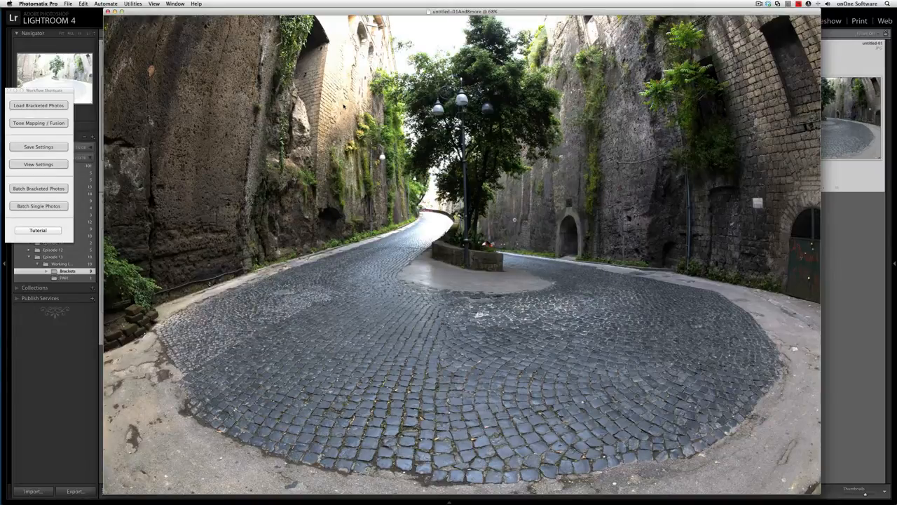
Save the merged HDR image to the Desktop as a Floating Point TIFF (.tif) named Sorrento-LRTM
left_click(68, 3)
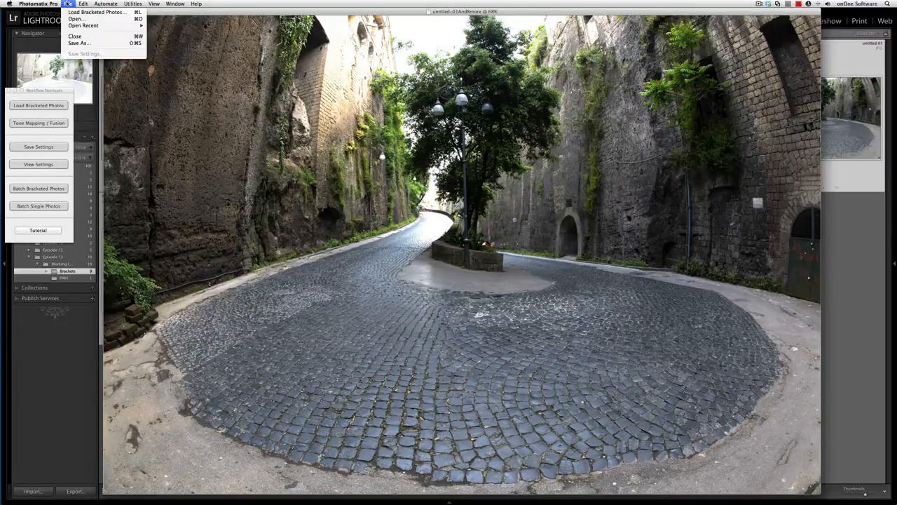
left_click(82, 44)
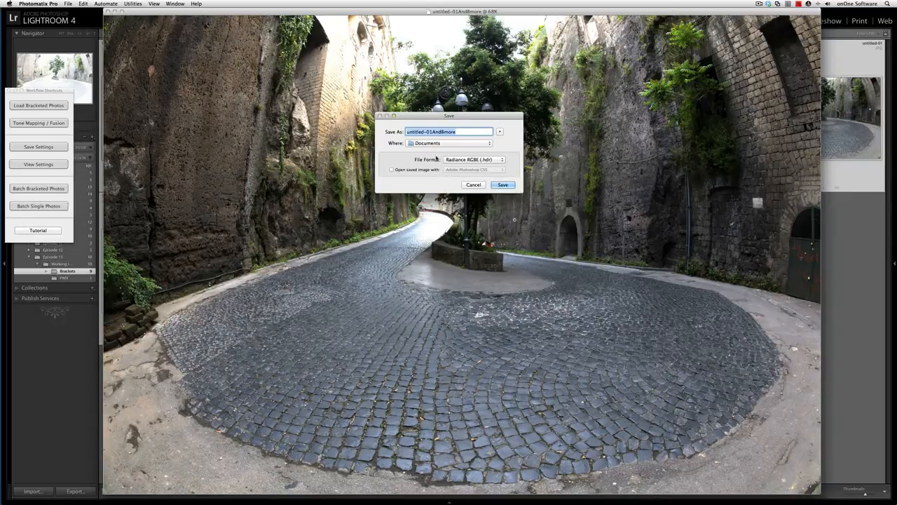
key("super+d")
left_click(499, 160)
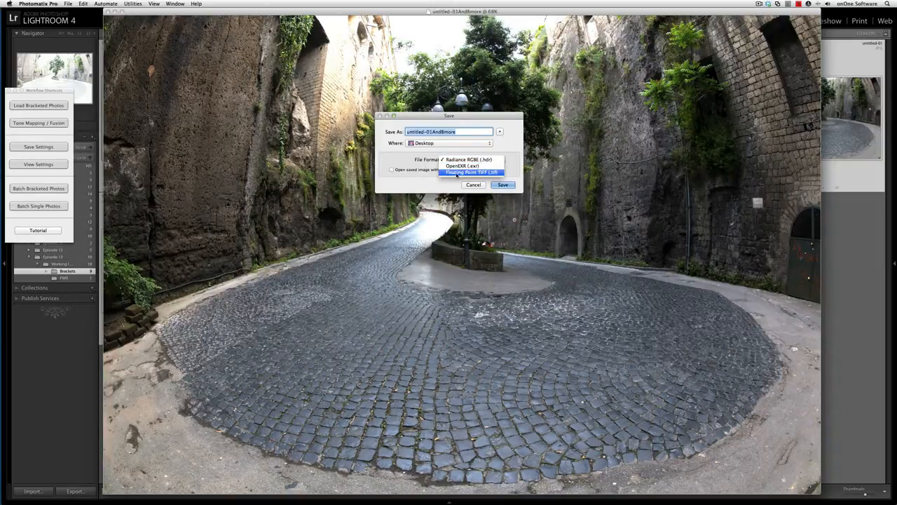
left_click(455, 175)
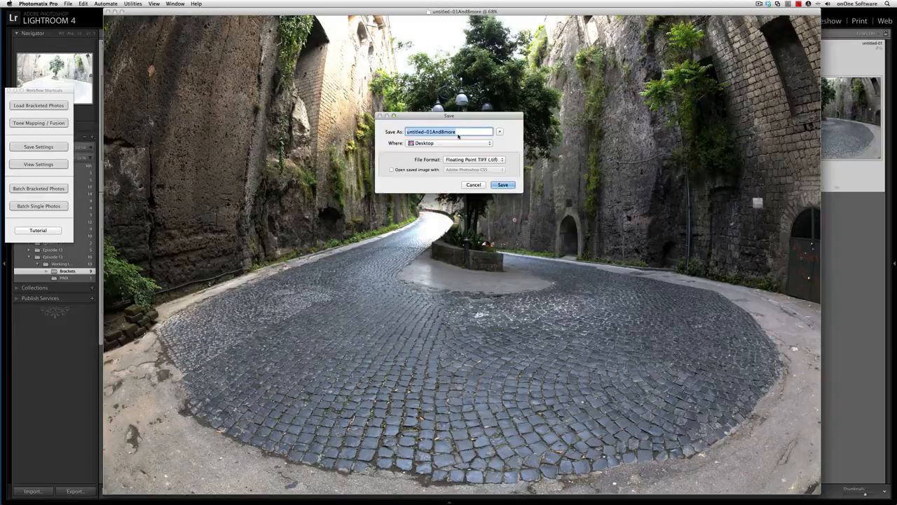
type("Sorrento-LRTM")
left_click(503, 185)
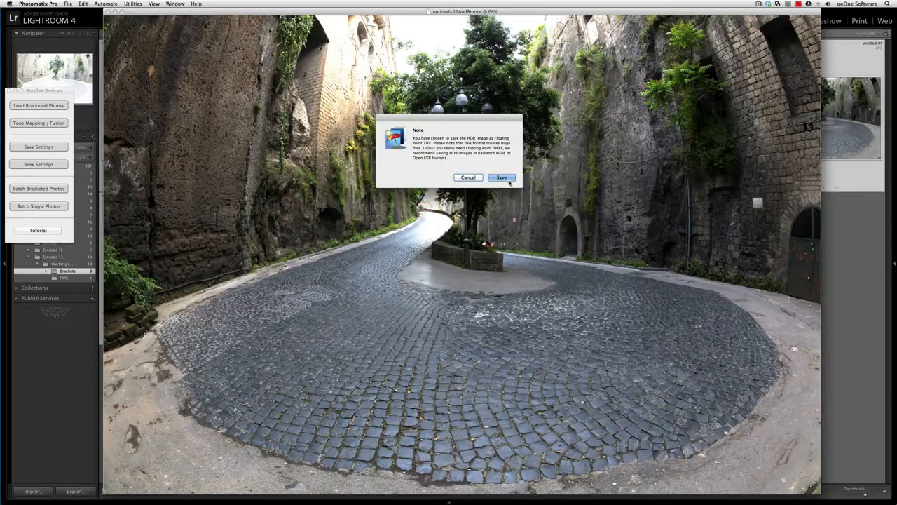
left_click(508, 181)
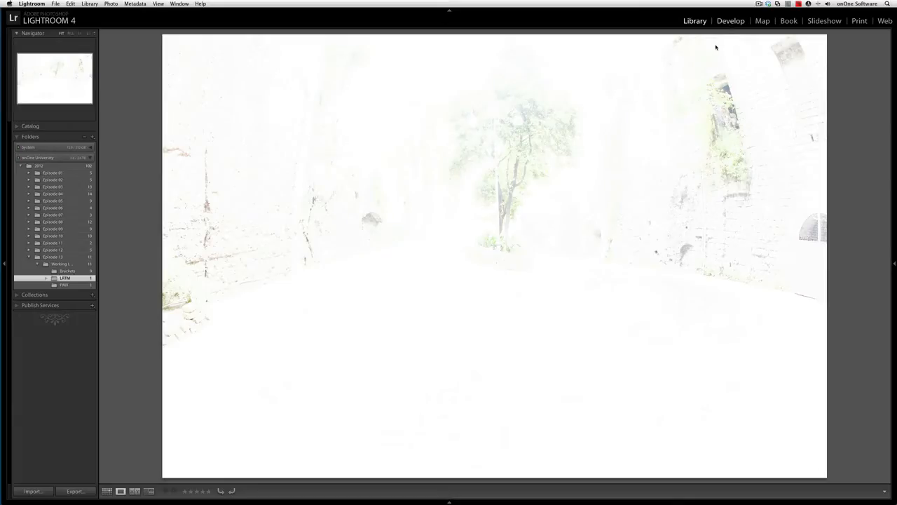
Open the Sorrento HDR image in the Develop module and set its Exposure to -6.90
key("d")
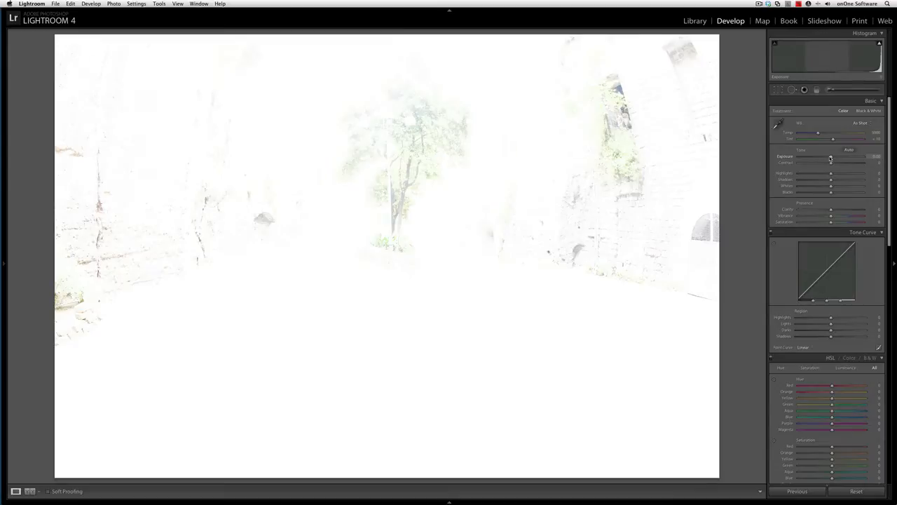
left_click_drag(831, 159, 810, 146)
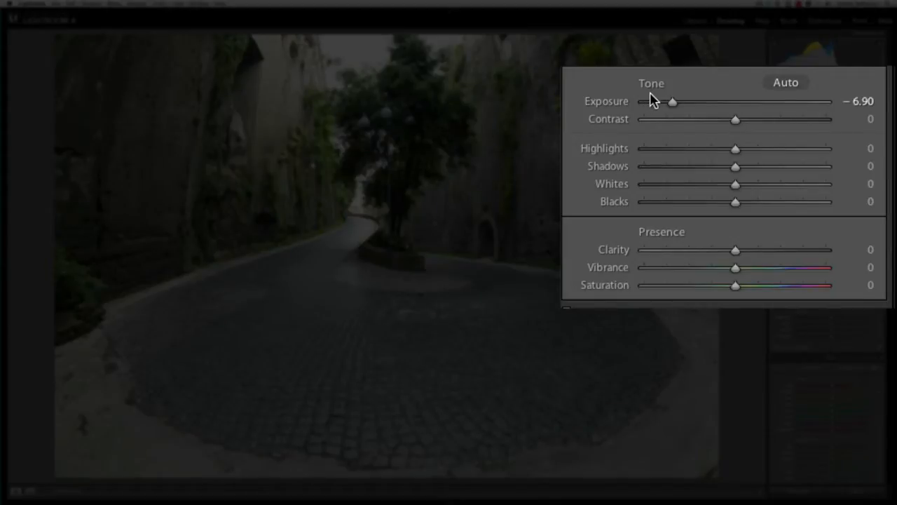
key("alt")
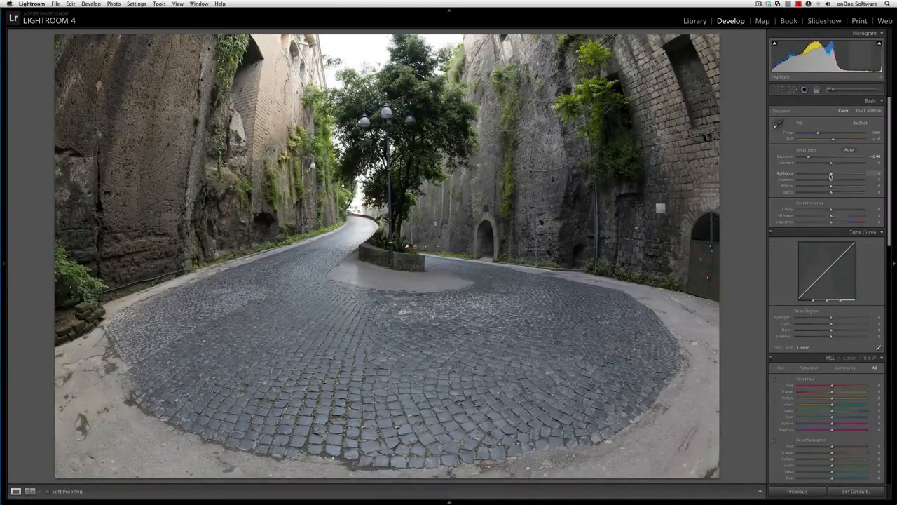
Lower the photo's Highlights to -82 and raise Shadows to +25, previewing the clipped areas for both
left_click(831, 176, "alt")
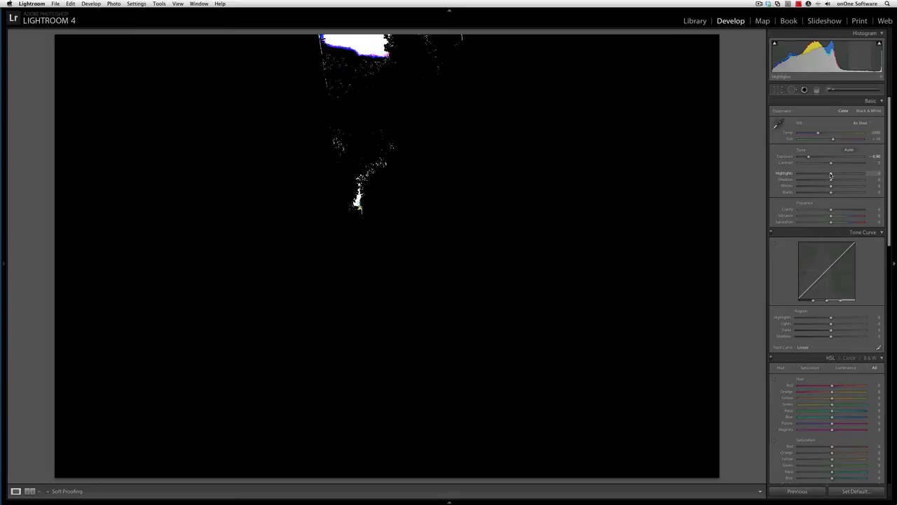
left_click_drag(831, 175, 804, 174)
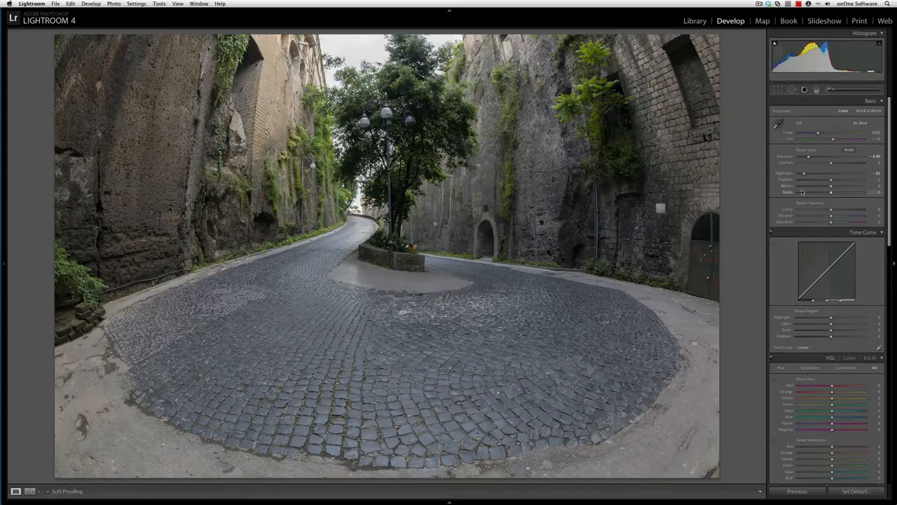
left_click(831, 181, "alt")
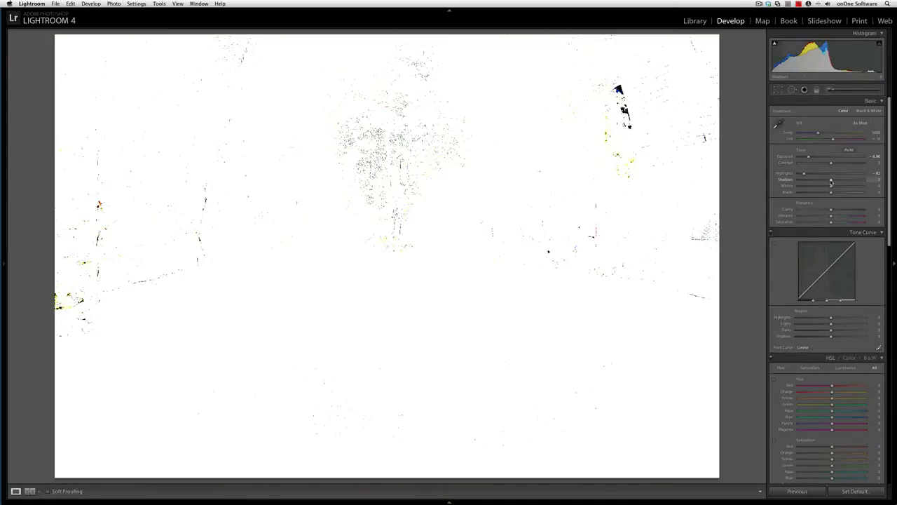
left_click_drag(830, 182, 834, 182)
left_click_drag(834, 181, 861, 181)
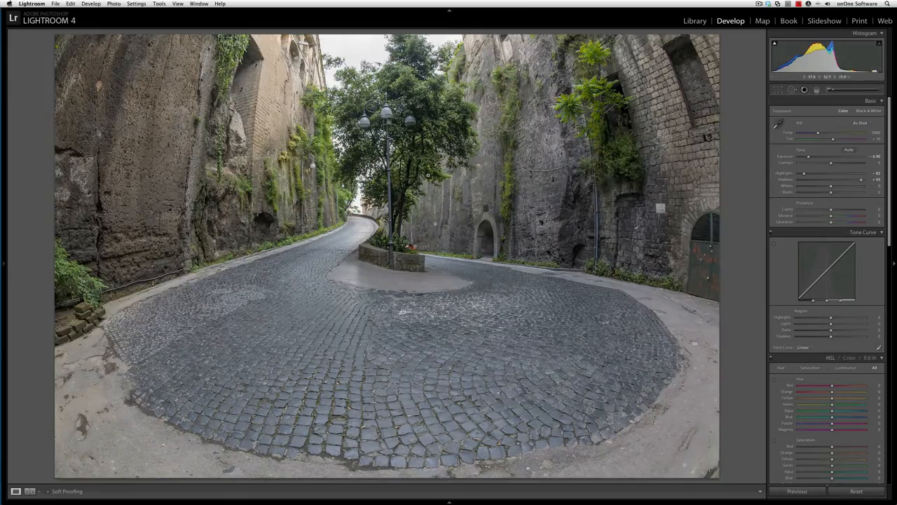
left_click_drag(861, 181, 837, 180)
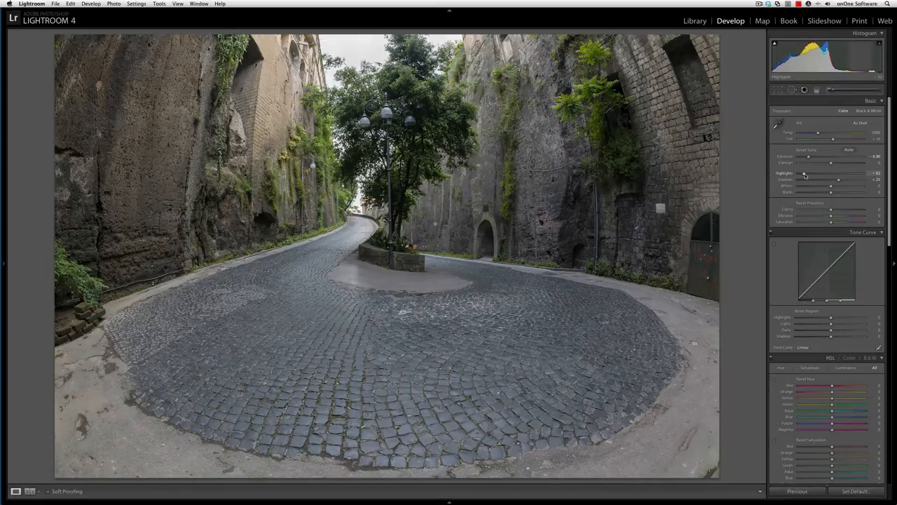
Fine-tune Highlights to -83, and set Whites to -12 and Blacks to +10
left_click_drag(805, 178, 806, 176)
mouse_move(806, 175)
left_mouse_down()
mouse_move(821, 174)
mouse_move(804, 174)
left_mouse_up()
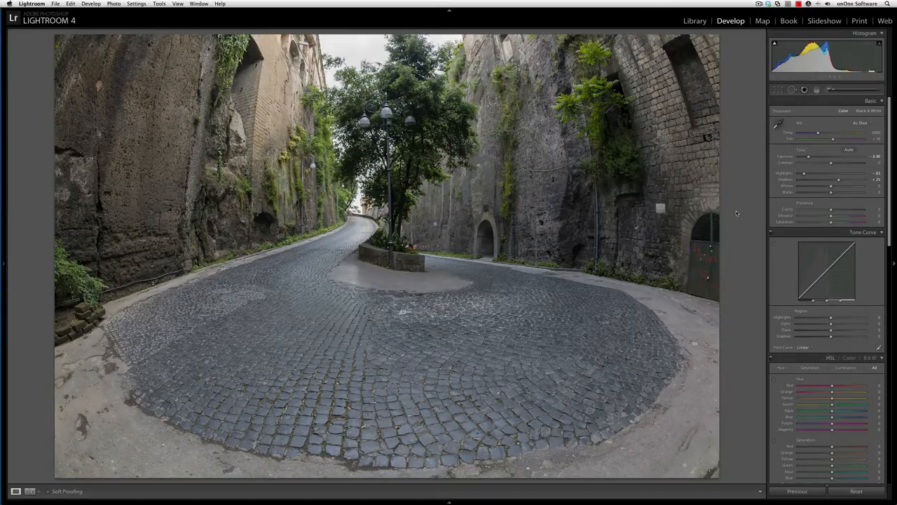
key("alt")
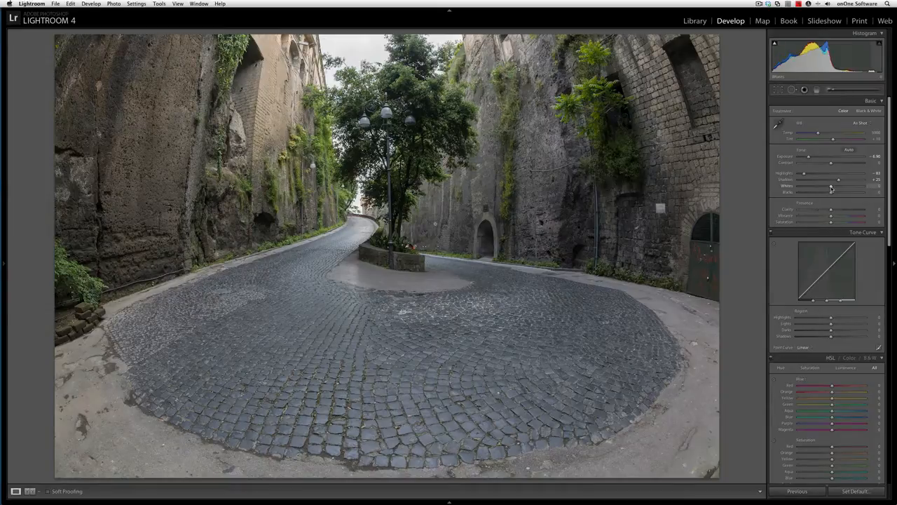
left_click_drag(831, 188, 834, 195)
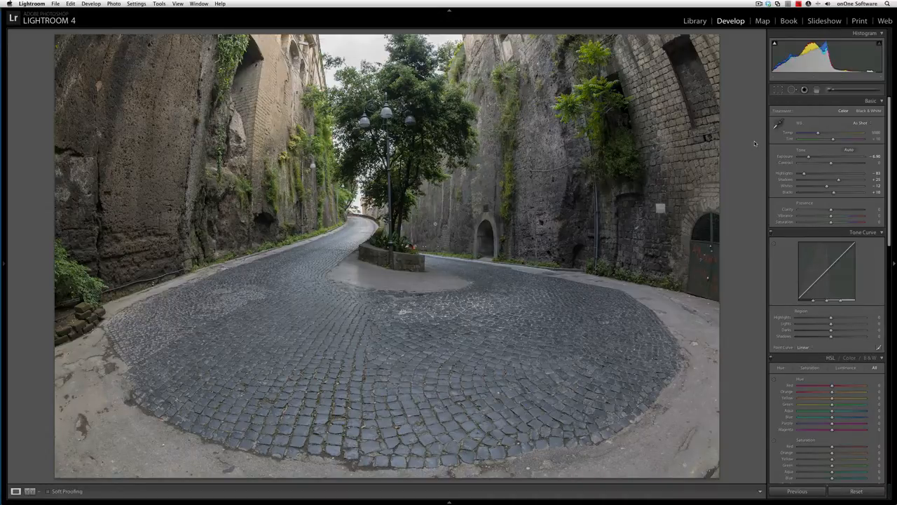
Return to the Library grid, move the Sorrento-LRTM photo into the PMX folder, and open that folder
left_click(694, 20)
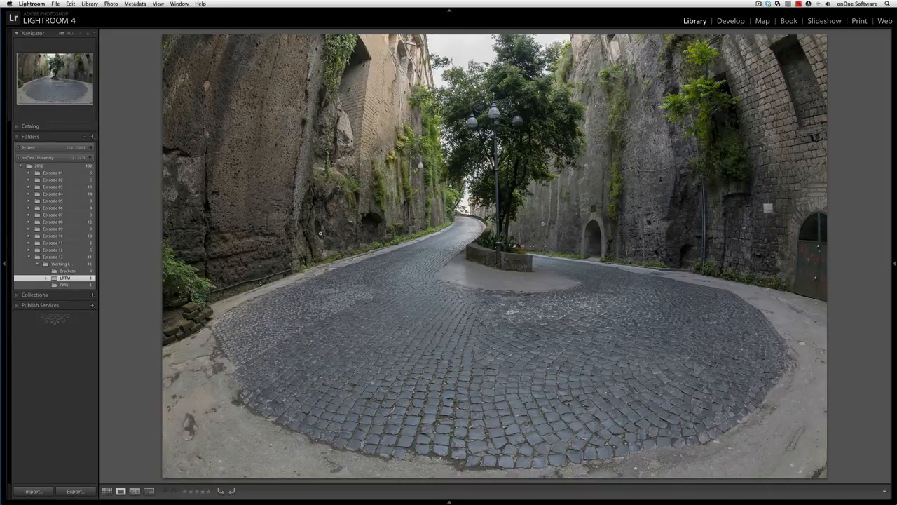
key("g")
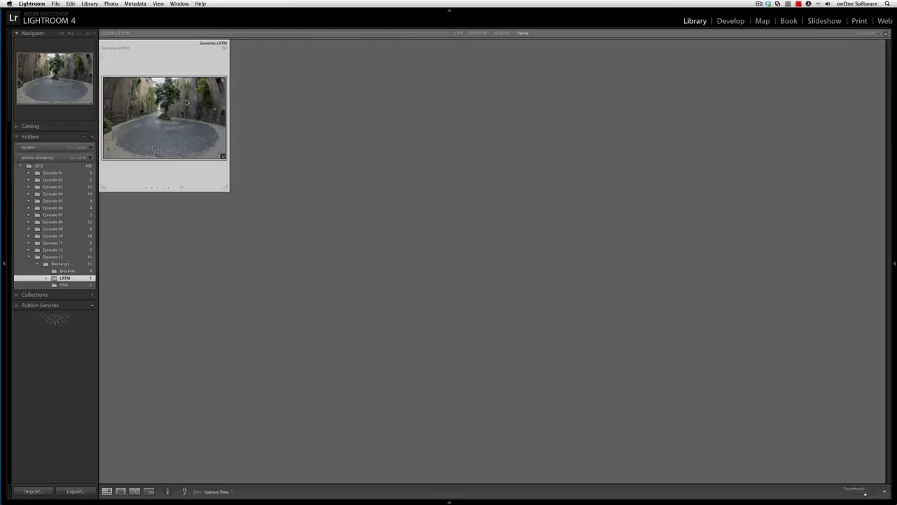
left_click_drag(168, 129, 70, 285)
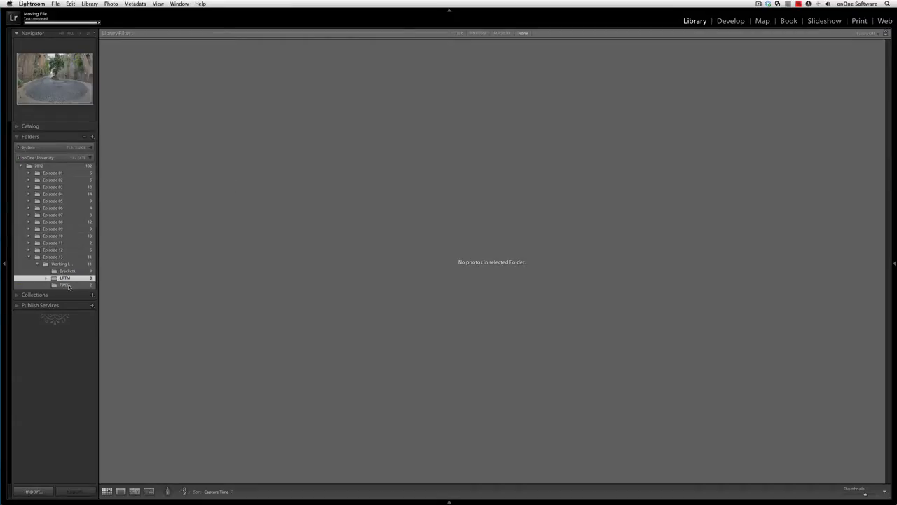
left_click(70, 286)
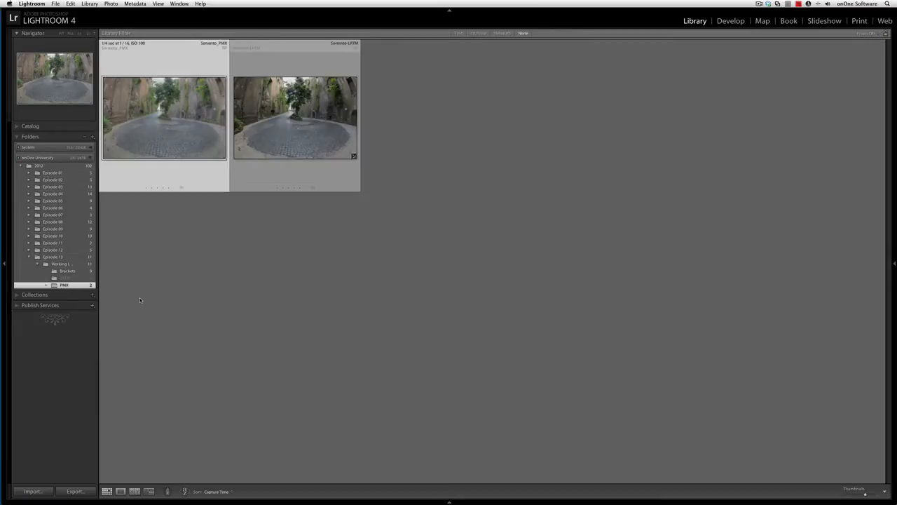
Compare the Sorrento_PMX and Sorrento-LRTM photos by viewing them alternately at full view size
double_click(166, 140)
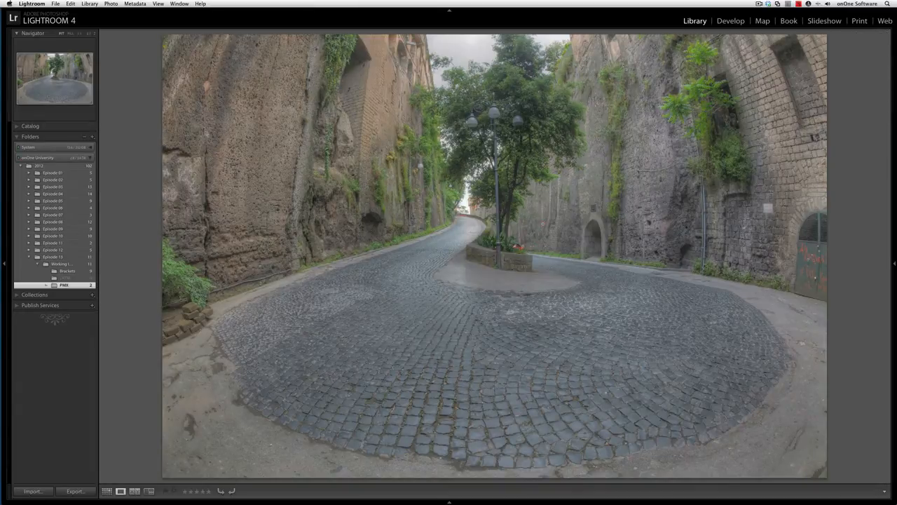
key("Right")
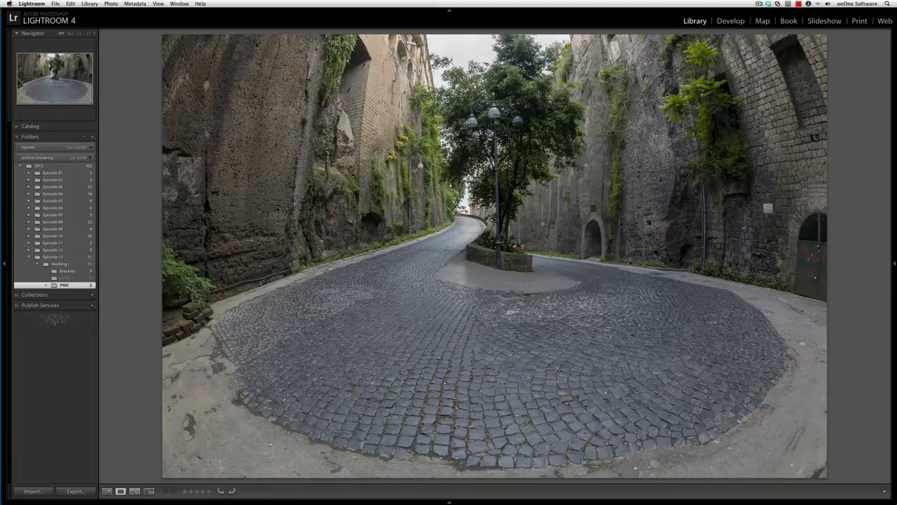
key("Left")
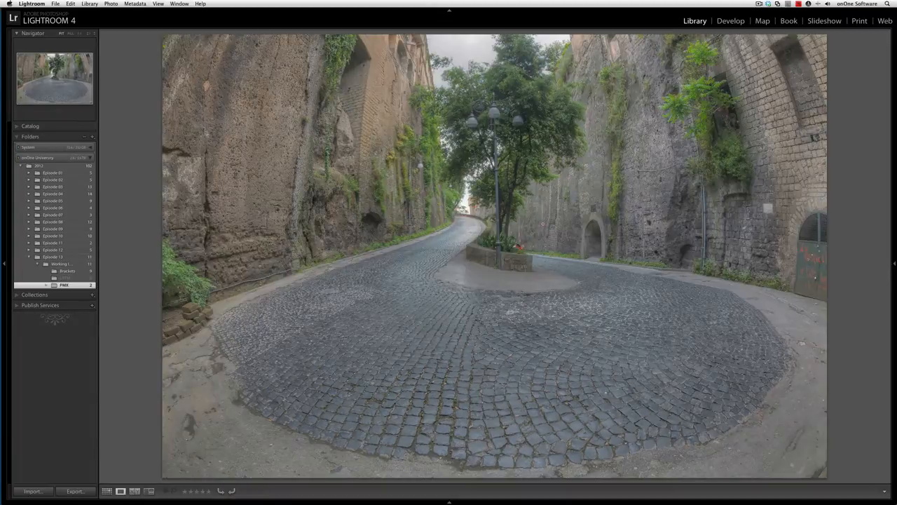
key("Right")
key("g")
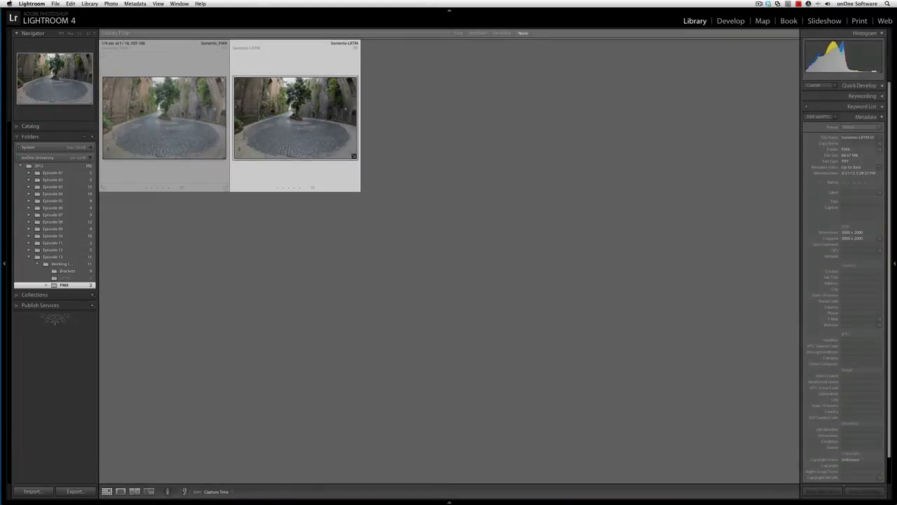
Compare both Sorrento versions side by side with lights out, zooming in on the foliage and stone wall
key("Tab")
left_click(96, 143)
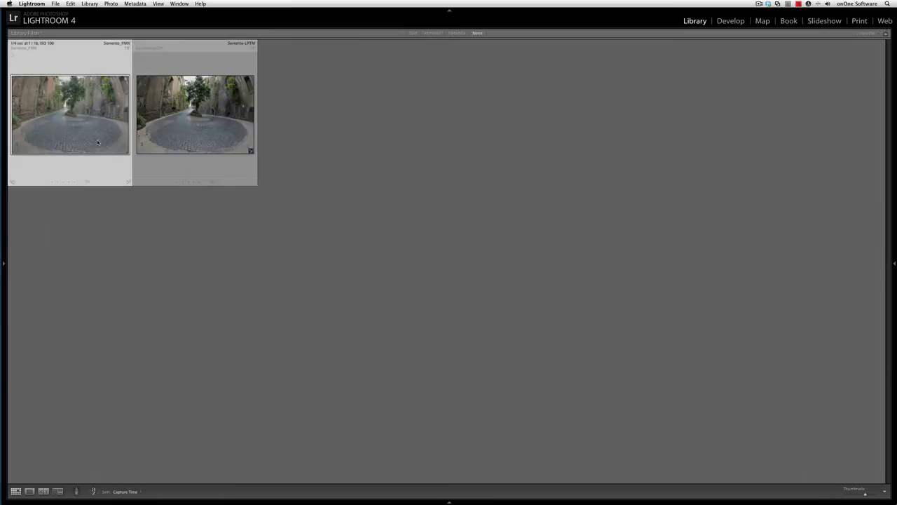
key("c")
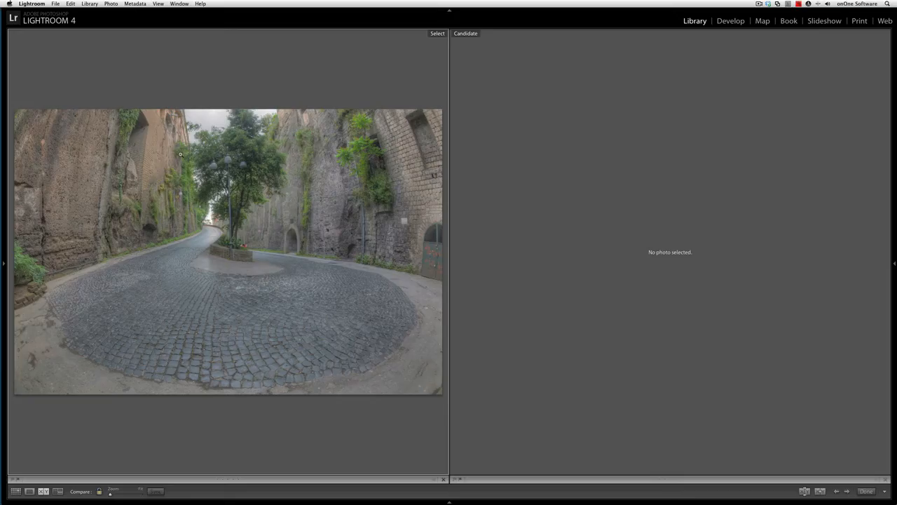
key("l")
key("l")
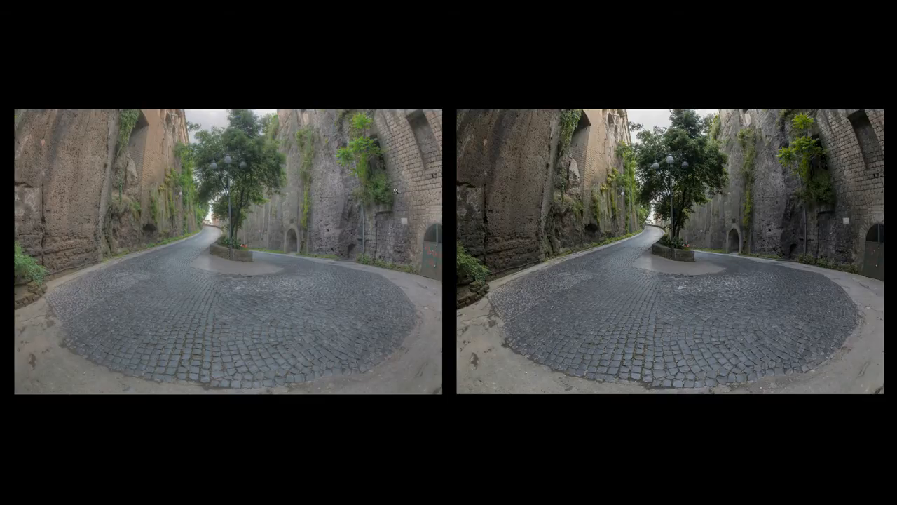
left_click(254, 162)
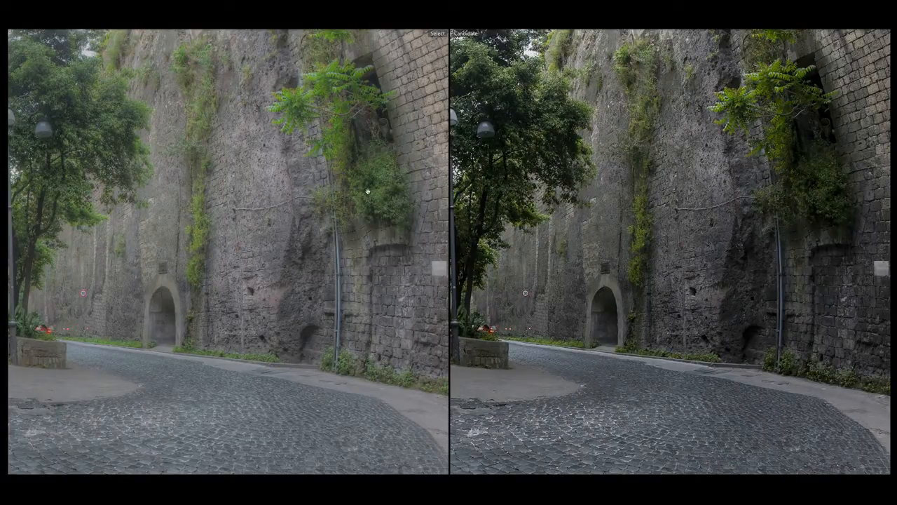
left_click_drag(376, 184, 353, 234)
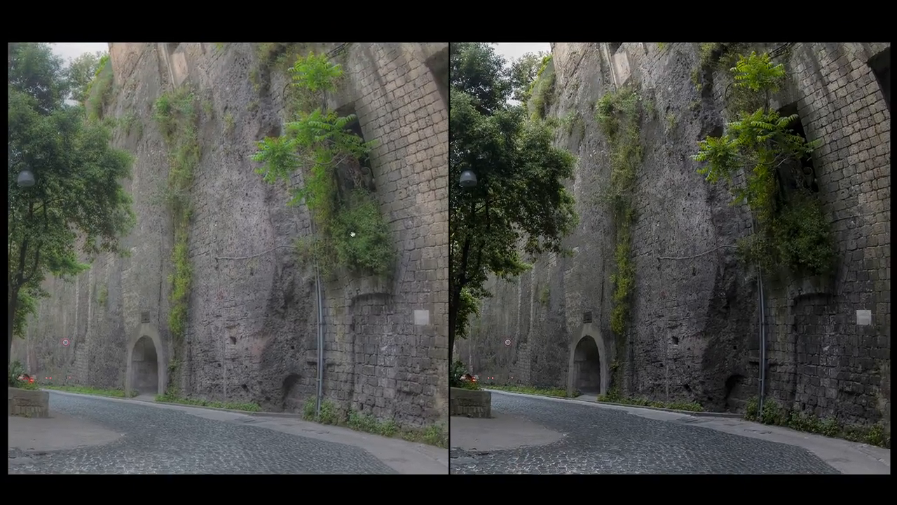
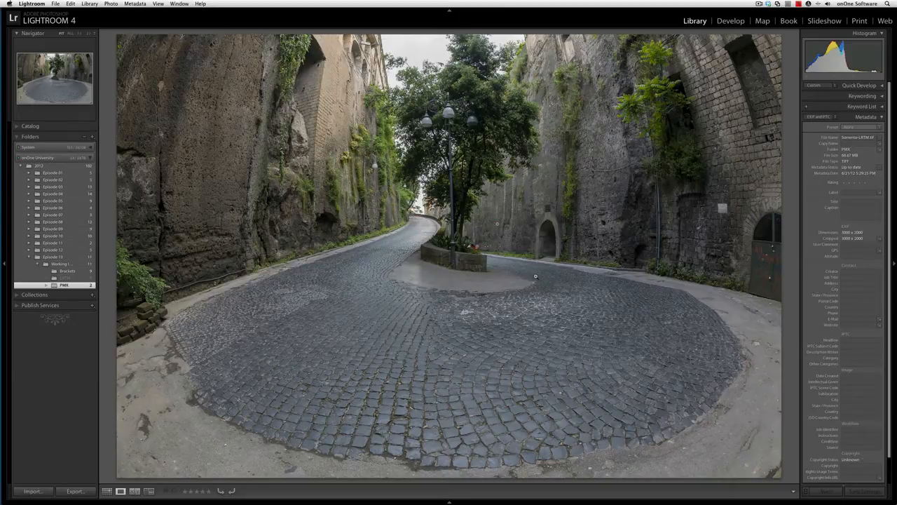
Send the Sorrento-LRTM photo to Perfect Effects in Perfect Photo Suite 6 and apply the Thermopylae effect from Movie Looks
left_click(54, 3)
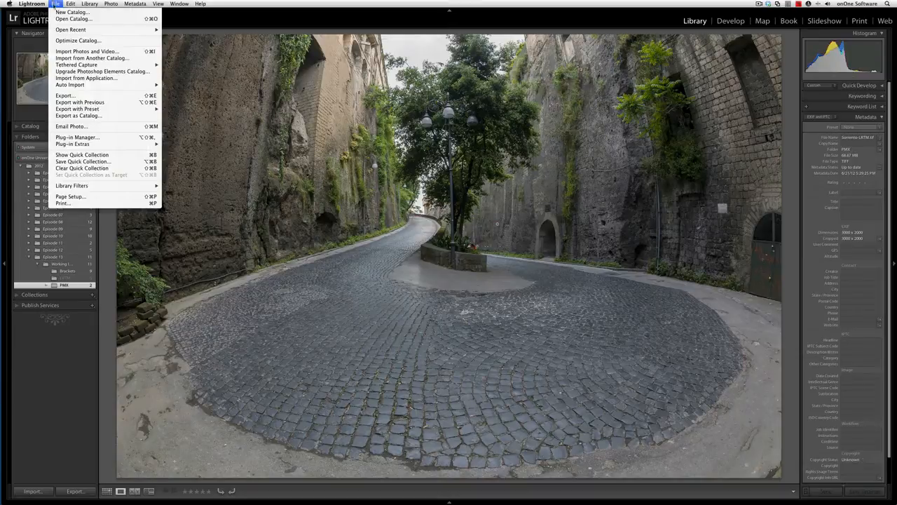
mouse_move(77, 144)
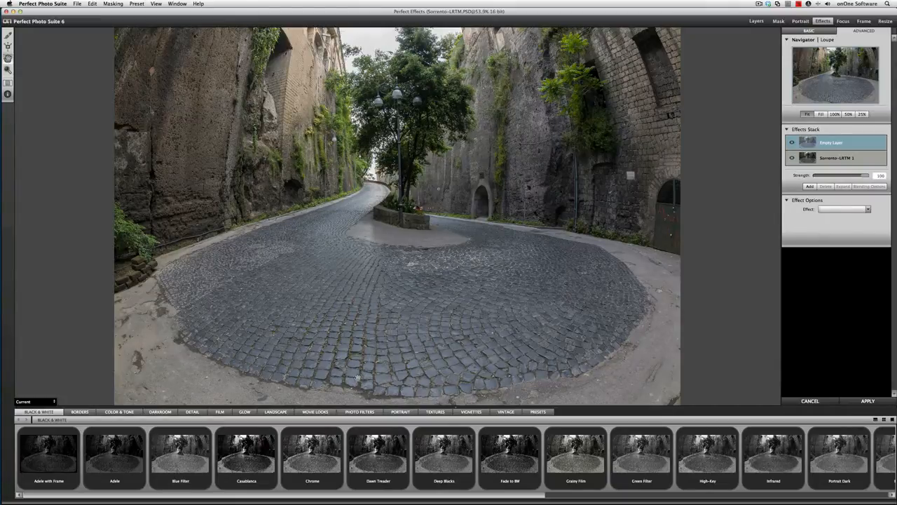
left_click(313, 412)
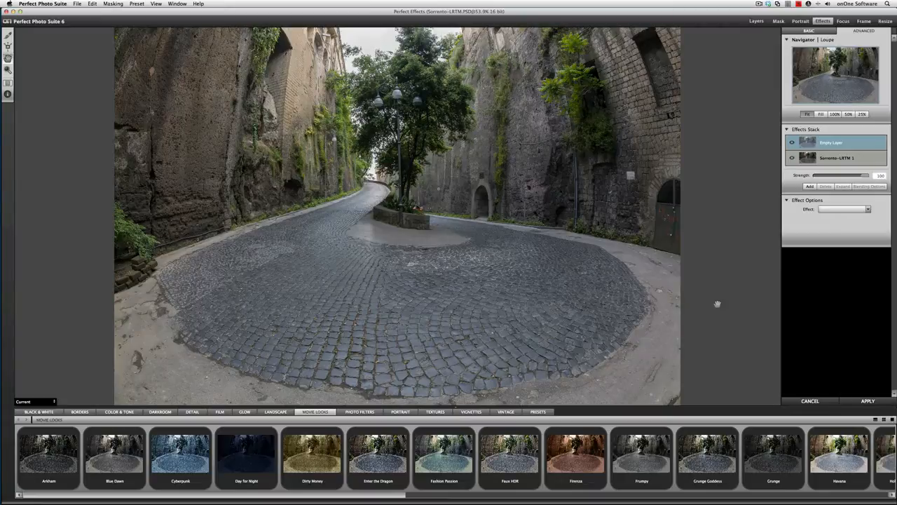
left_click_drag(396, 496, 884, 500)
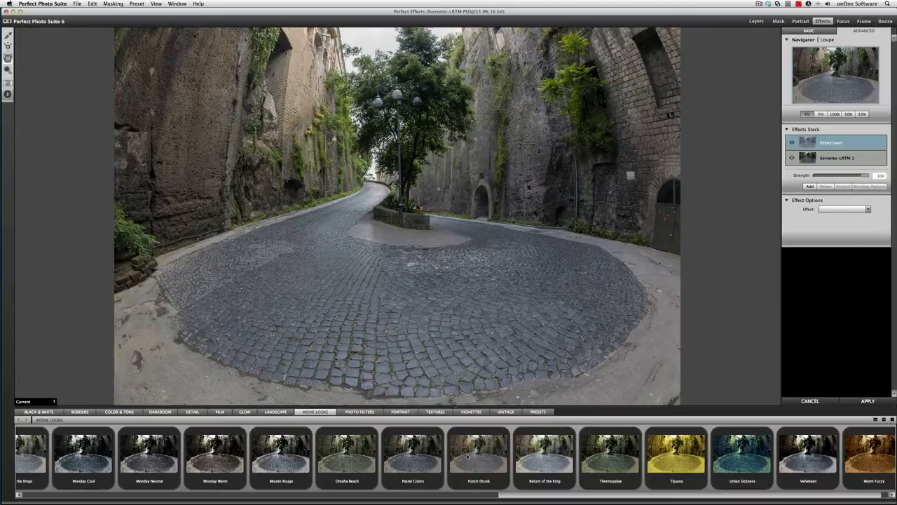
left_click(608, 456)
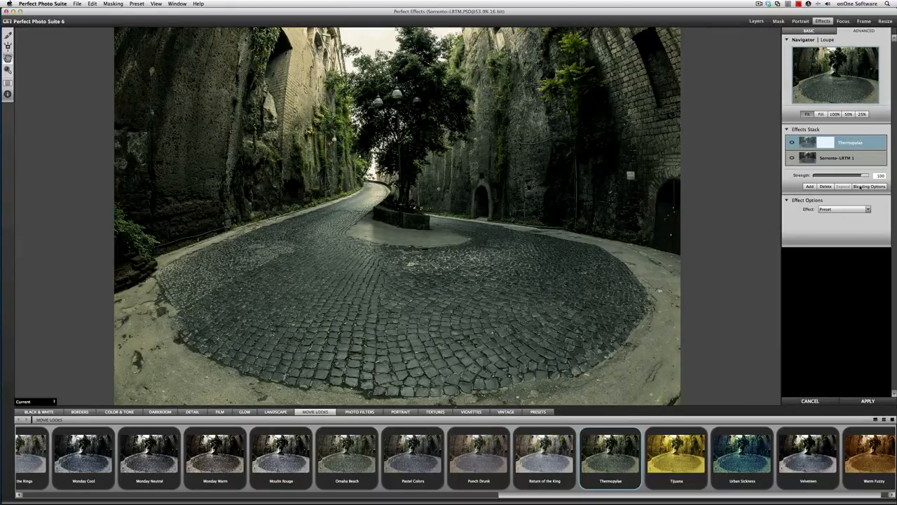
Set the Thermopylae effect's blending mode to Hardlight and its strength to 64, and apply the blending options
left_click(862, 186)
left_click_drag(486, 189, 774, 165)
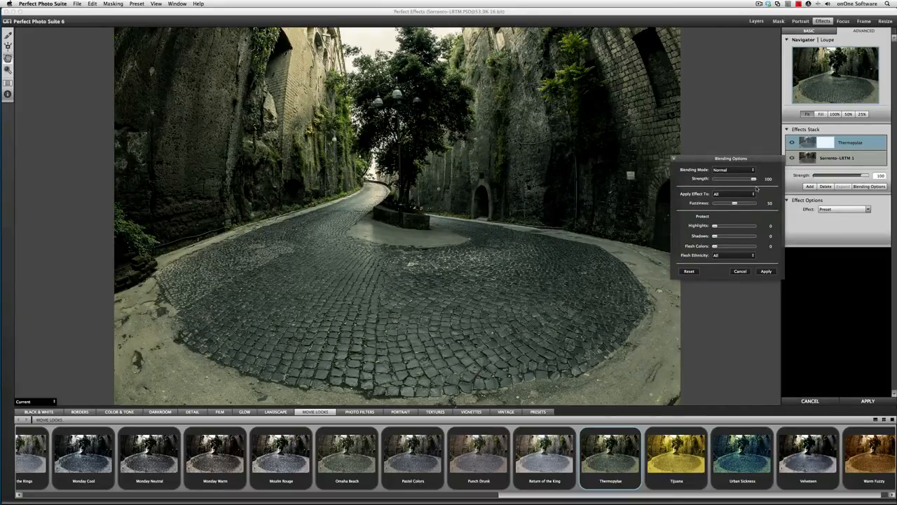
left_click(728, 170)
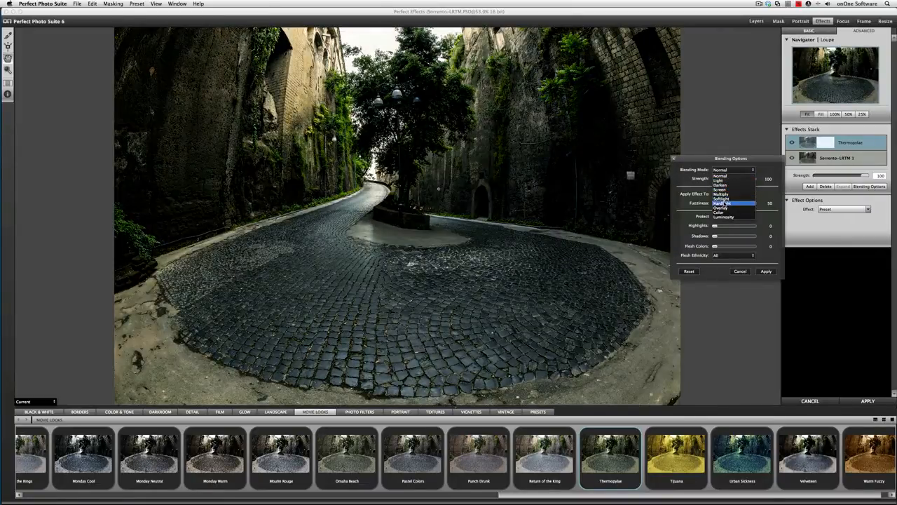
left_click(725, 203)
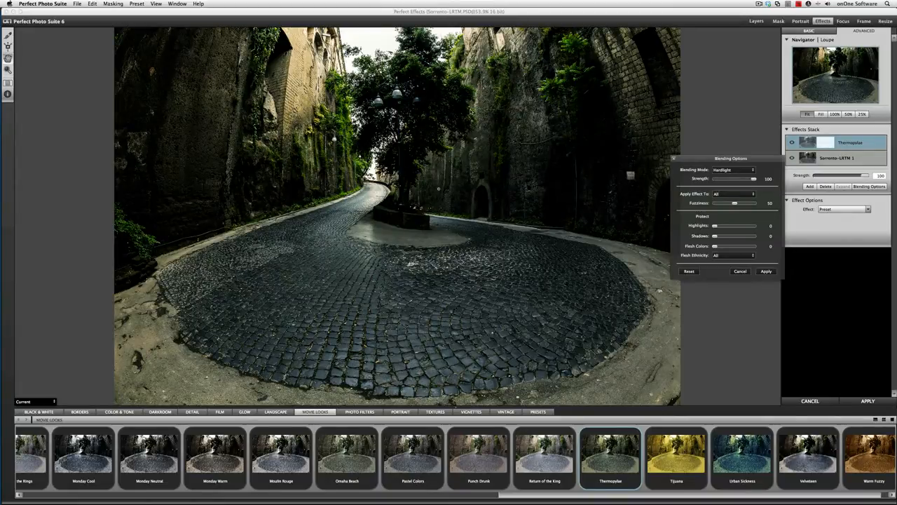
mouse_move(754, 179)
left_mouse_down()
mouse_move(704, 184)
mouse_move(741, 180)
left_mouse_up()
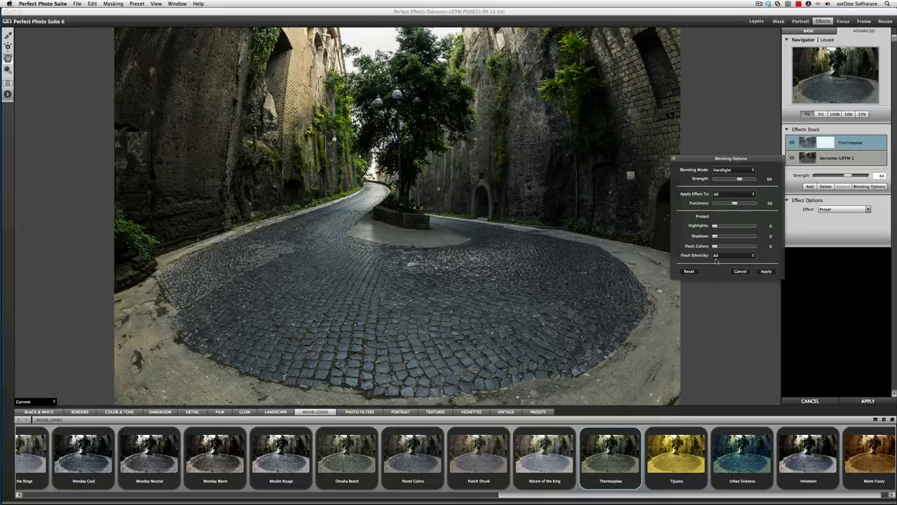
left_click(764, 271)
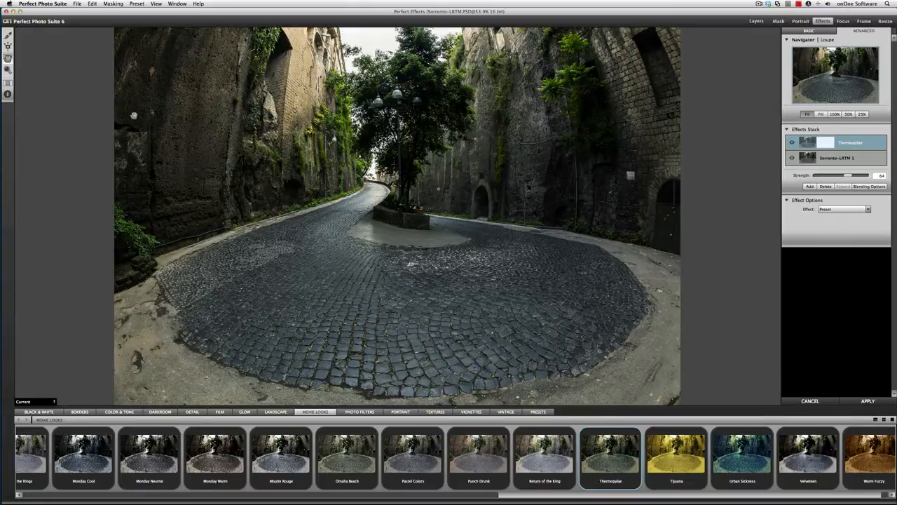
Paint out the Thermopylae effect over the middle of the cobblestones with an enlarged Masking Brush
left_click(8, 34)
left_click_drag(678, 54, 754, 85)
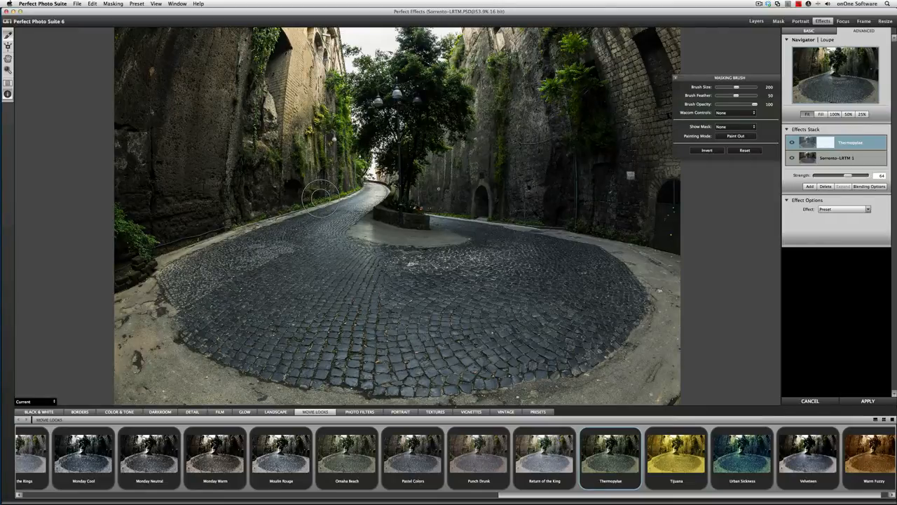
key("bracketright")
key("bracketright")
key("bracketright")
mouse_move(289, 300)
left_mouse_down()
mouse_move(515, 330)
mouse_move(585, 281)
mouse_move(210, 321)
mouse_move(471, 245)
left_mouse_up()
Set the brush feather to 24 and paint out the effect across more of the cobbled circle with a smaller brush
left_click_drag(736, 95, 726, 95)
key("bracketleft")
key("bracketleft")
key("bracketleft")
key("bracketleft")
key("bracketleft")
key("bracketleft")
mouse_move(184, 305)
left_mouse_down()
mouse_move(175, 270)
mouse_move(455, 380)
mouse_move(578, 361)
mouse_move(514, 243)
mouse_move(441, 222)
mouse_move(488, 225)
left_mouse_up()
Paint out the effect along the far edges of the cobbled circle and up the narrow road with a much smaller brush
key("bracketleft")
key("bracketleft")
key("bracketleft")
key("bracketleft")
key("bracketleft")
key("bracketleft")
key("bracketleft")
key("bracketleft")
key("bracketleft")
mouse_move(435, 220)
left_mouse_down()
mouse_move(592, 247)
mouse_move(624, 267)
left_mouse_up()
key("bracketleft")
mouse_move(223, 249)
left_mouse_down()
mouse_move(298, 226)
mouse_move(195, 252)
mouse_move(159, 280)
left_mouse_up()
left_click_drag(291, 220, 323, 209)
mouse_move(350, 220)
left_mouse_down()
mouse_move(366, 206)
mouse_move(345, 201)
left_mouse_up()
left_click_drag(365, 203, 383, 188)
Show the mask as an overlay and paint out the missed cobblestones along the front edge of the circle
key("super+m")
left_click_drag(374, 384, 437, 390)
left_click_drag(369, 384, 341, 384)
left_click_drag(260, 376, 245, 372)
Paint out the missed cobblestones around the planter island, reduce the brush size to 25, and leave the Masking Brush
key("bracketright")
key("bracketright")
key("bracketright")
left_click_drag(315, 242, 370, 245)
left_click_drag(408, 254, 459, 242)
key("bracketleft")
key("bracketleft")
key("bracketleft")
key("bracketleft")
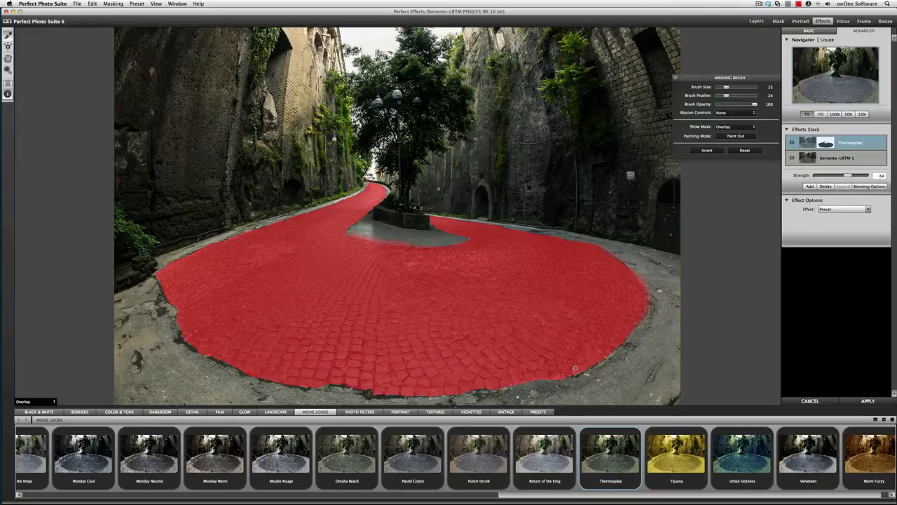
left_click(8, 58)
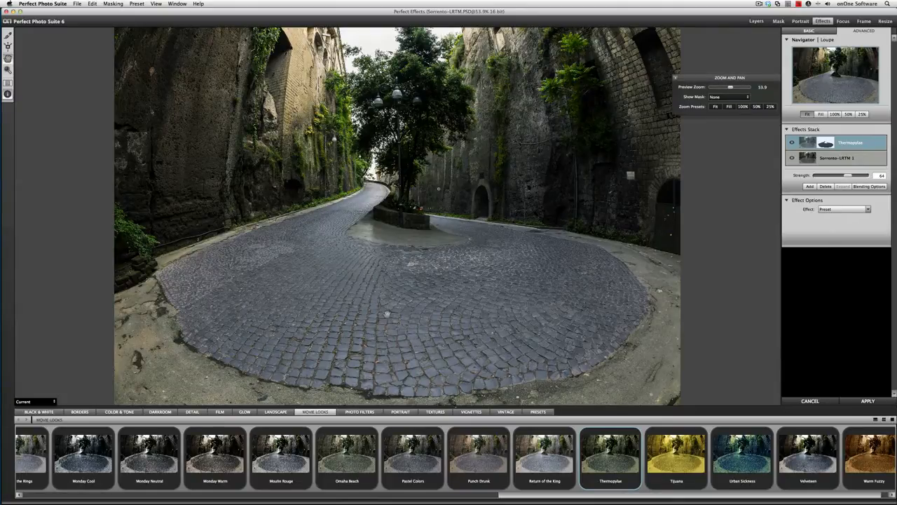
Add a new effect layer above Thermopylae and apply the Blue Dawn movie look to it
left_click(809, 186)
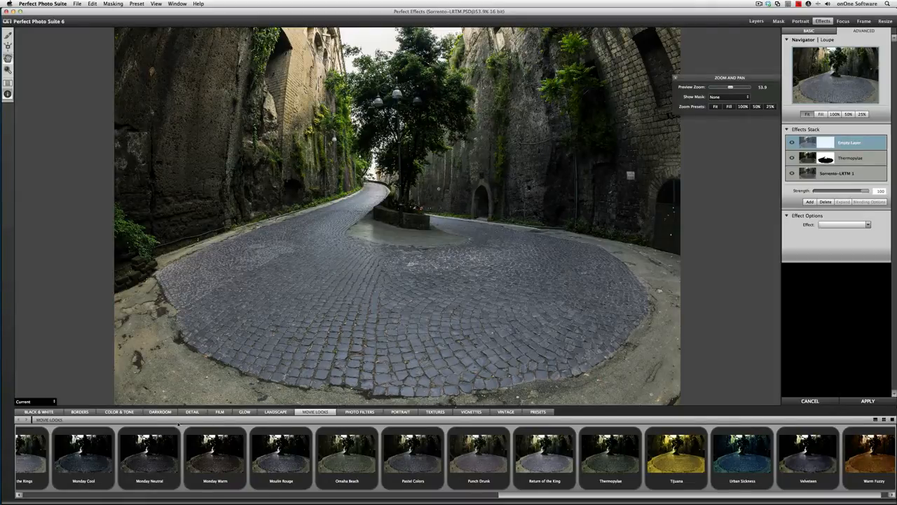
left_click_drag(511, 497, 87, 488)
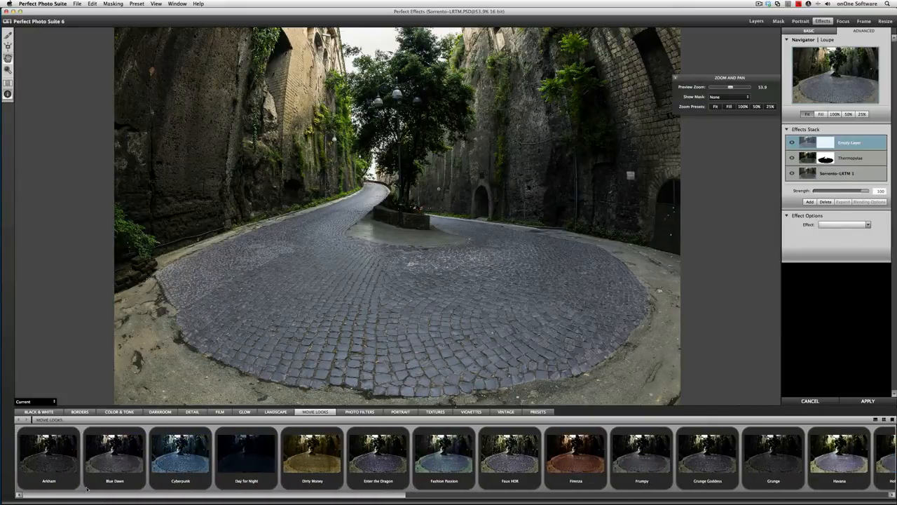
left_click(110, 461)
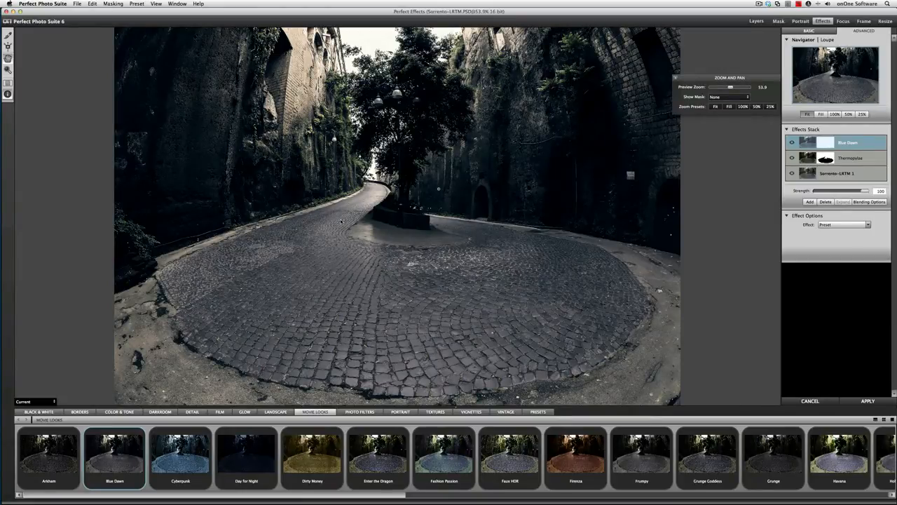
Copy the Thermopylae layer's mask, paste it onto the Blue Dawn layer and invert it there
left_click(855, 160)
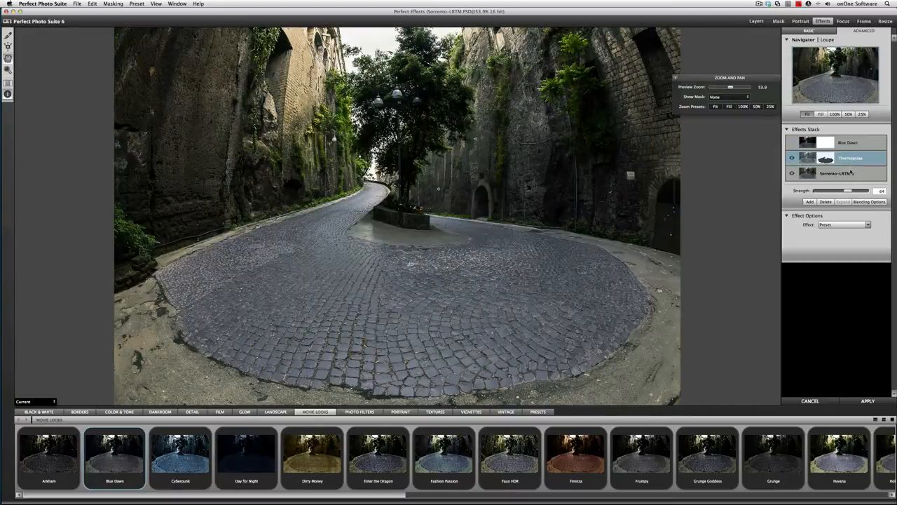
left_click(113, 4)
left_click(114, 23)
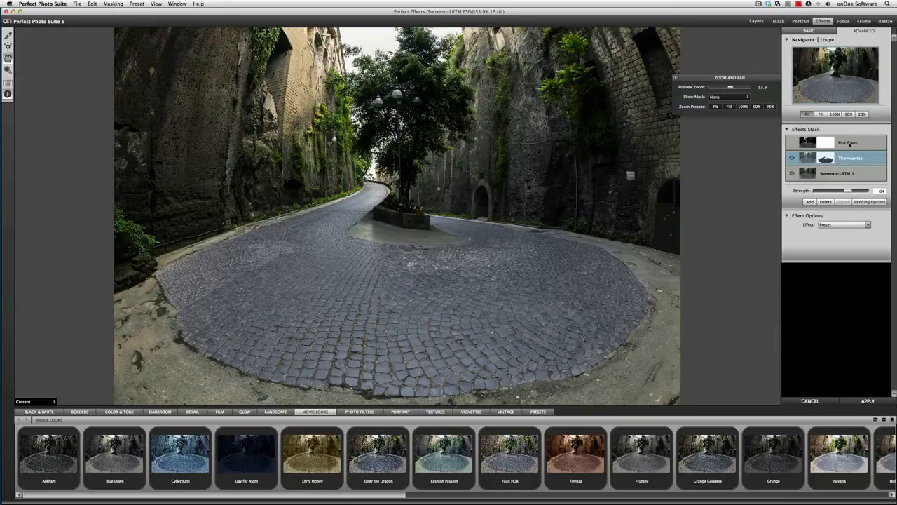
left_click(850, 144)
left_click(108, 4)
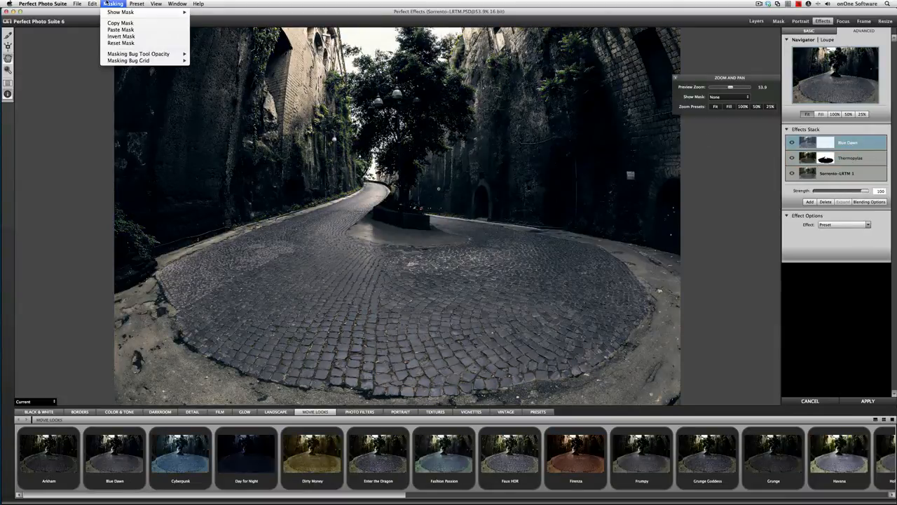
left_click(118, 29)
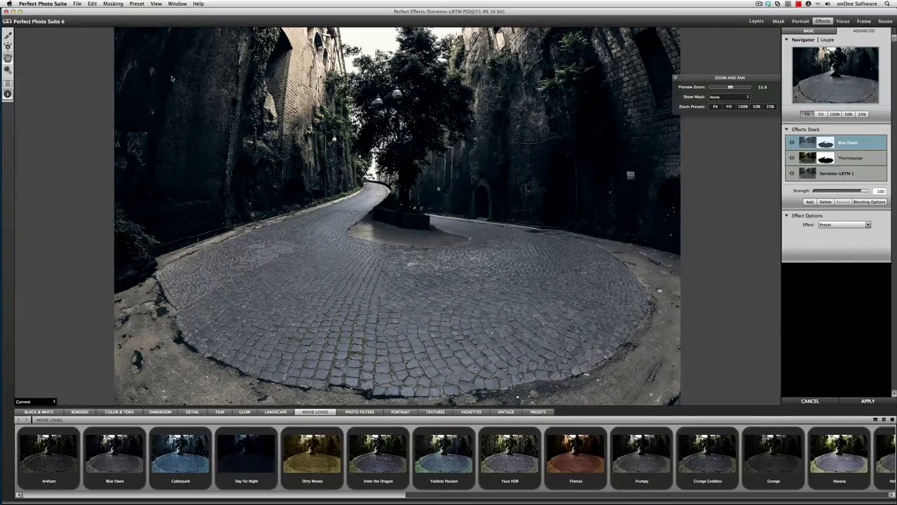
left_click(104, 4)
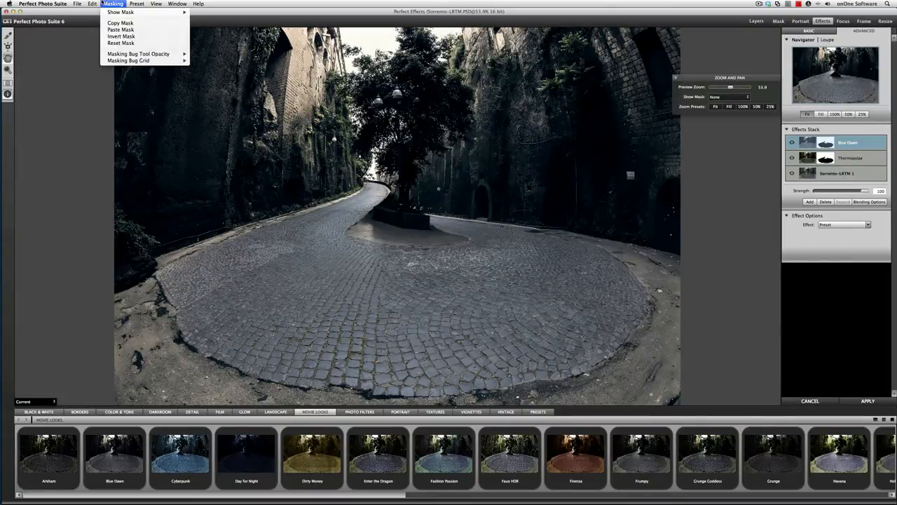
left_click(114, 36)
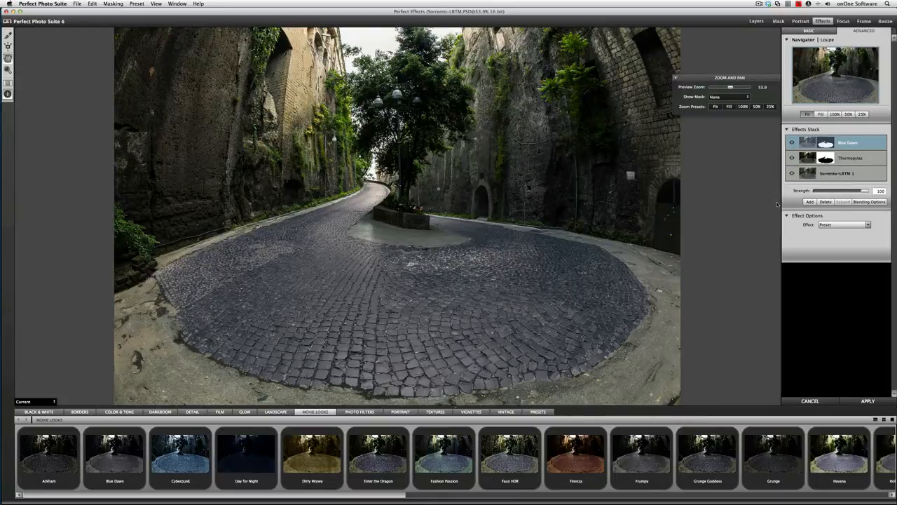
Set the Blue Dawn layer's blending mode to Softlight and apply the blending options
left_click(867, 203)
left_click_drag(478, 192, 757, 180)
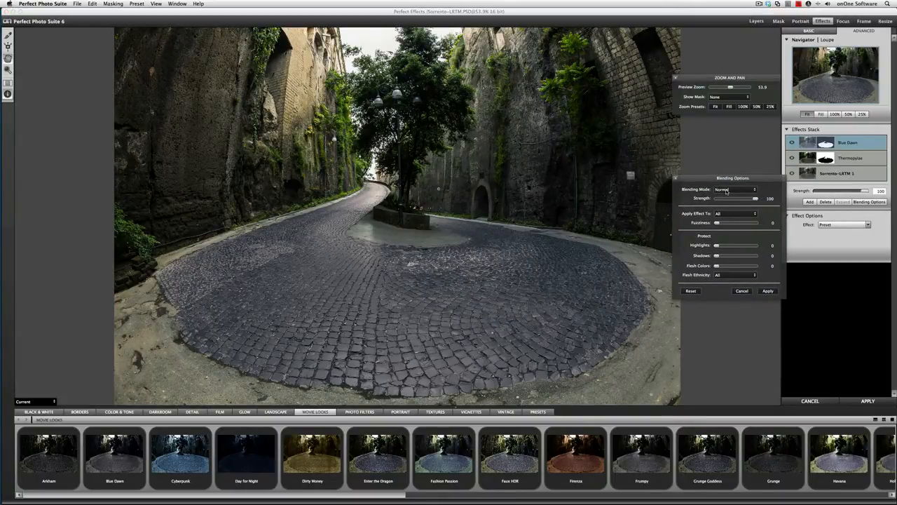
left_click(726, 190)
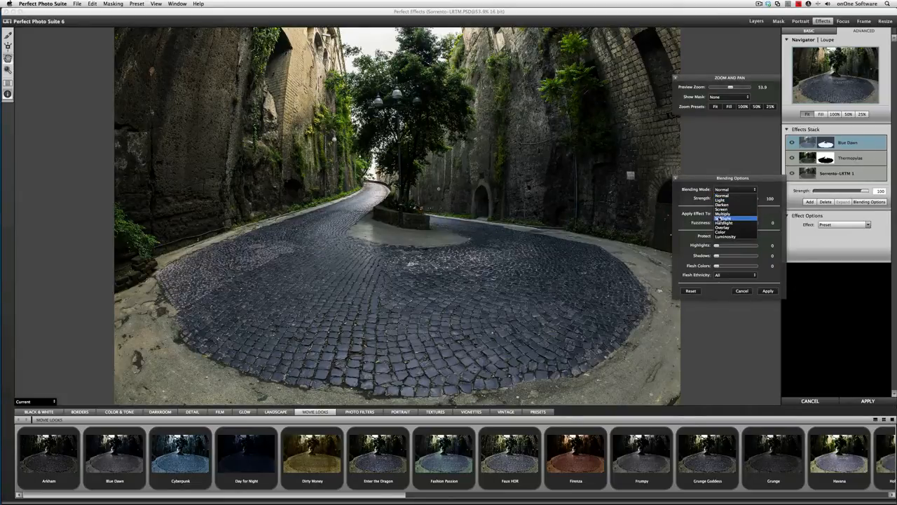
left_click(722, 219)
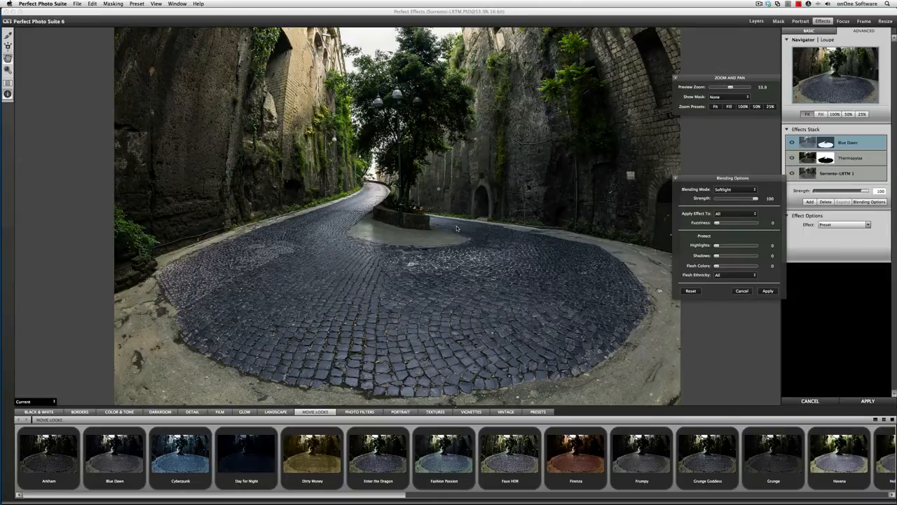
left_click(765, 294)
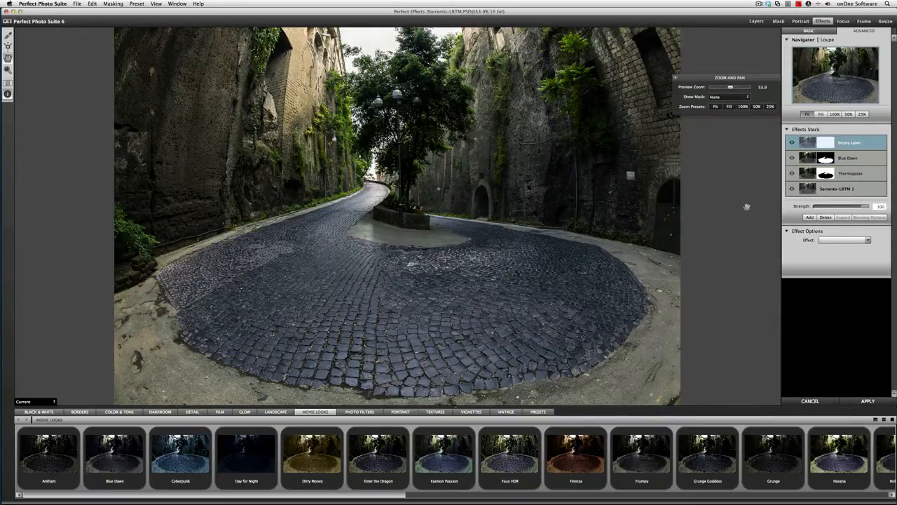
Apply the Havana movie look on a new effect layer and reduce its strength to 29
left_click_drag(379, 496, 468, 495)
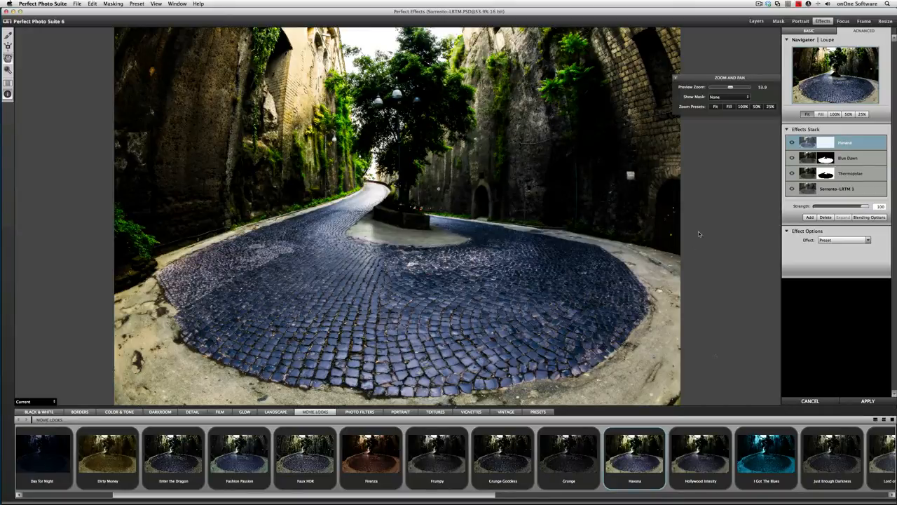
left_click_drag(862, 206, 834, 208)
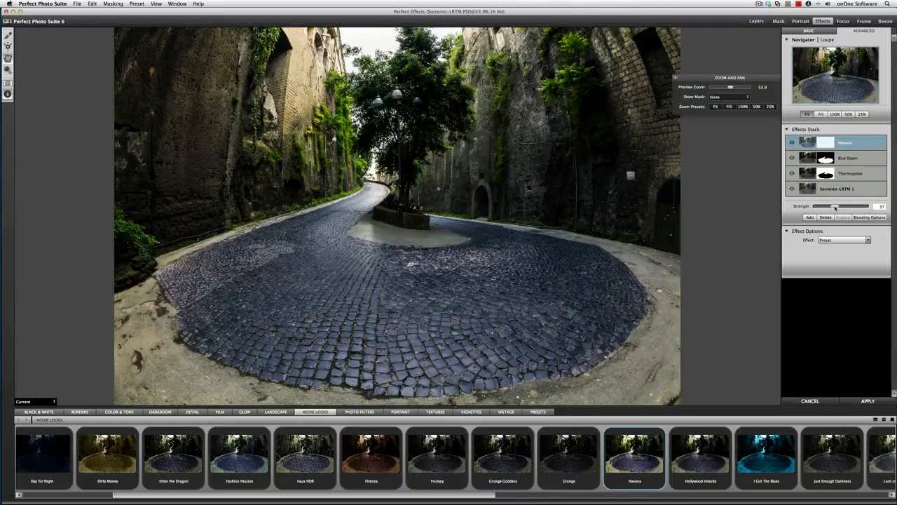
left_click_drag(835, 208, 830, 208)
Set the Havana layer's blending mode to Hardlight and apply the blending options
left_click(862, 218)
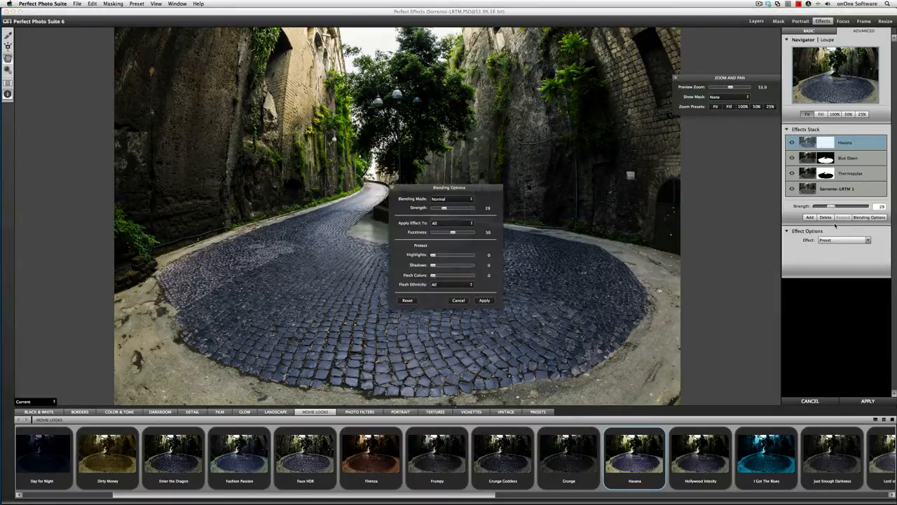
left_click_drag(485, 190, 744, 180)
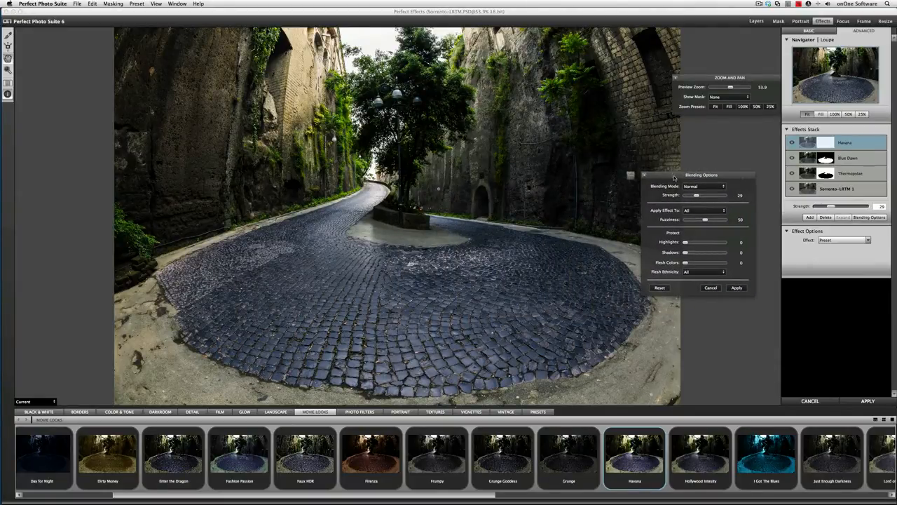
left_click(705, 186)
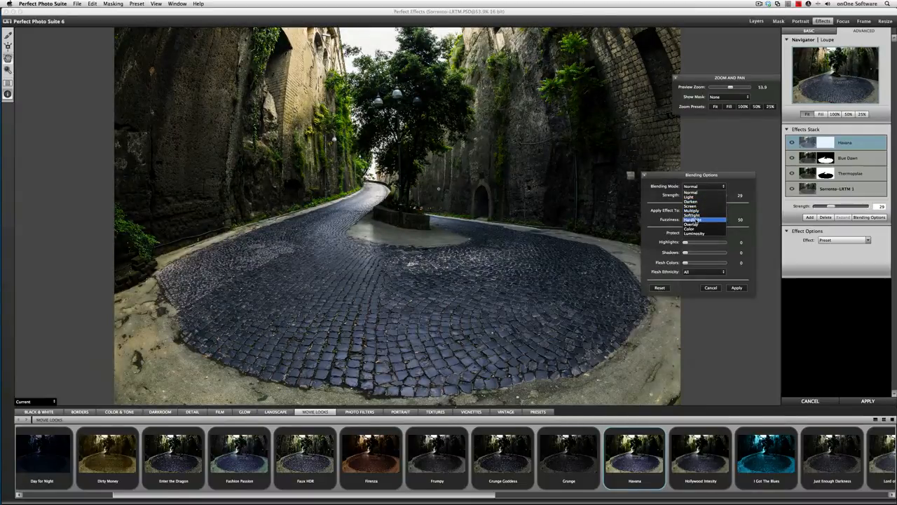
left_click(692, 219)
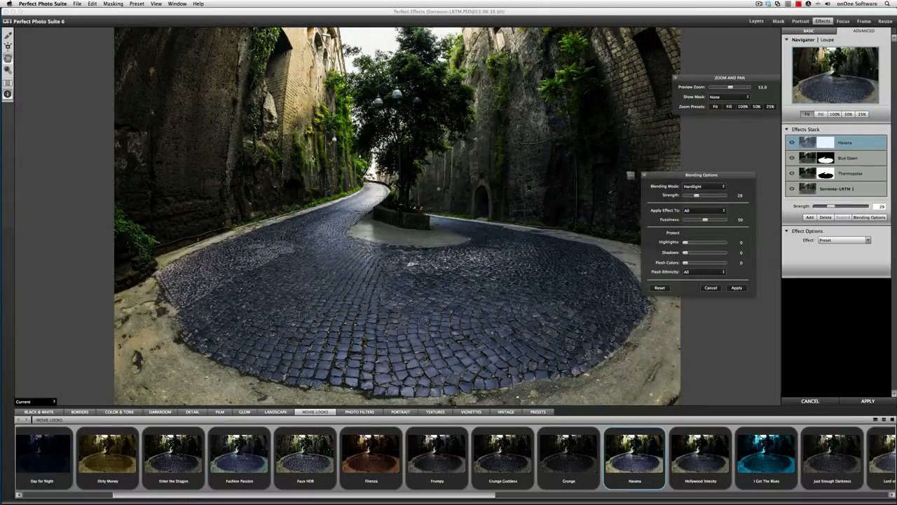
left_click(735, 288)
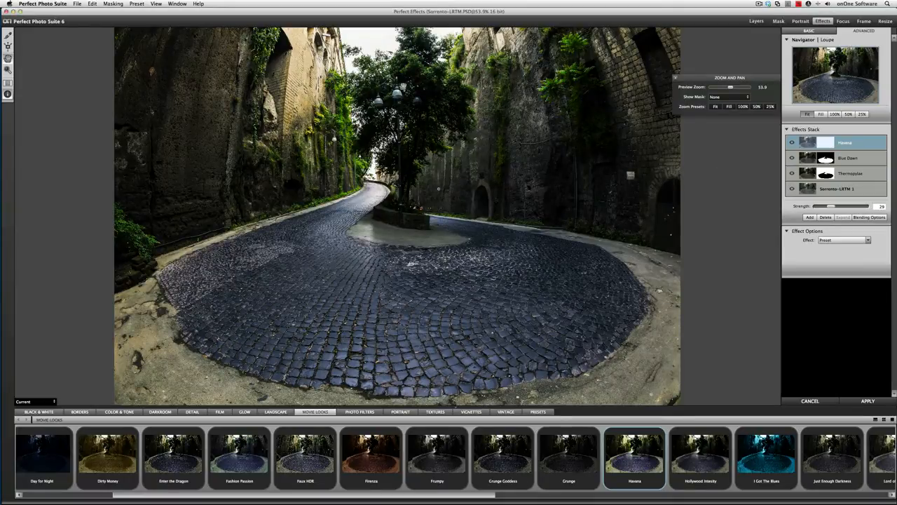
Paint the Havana effect out of the central tree with the Masking Brush at size 150
left_click(8, 44)
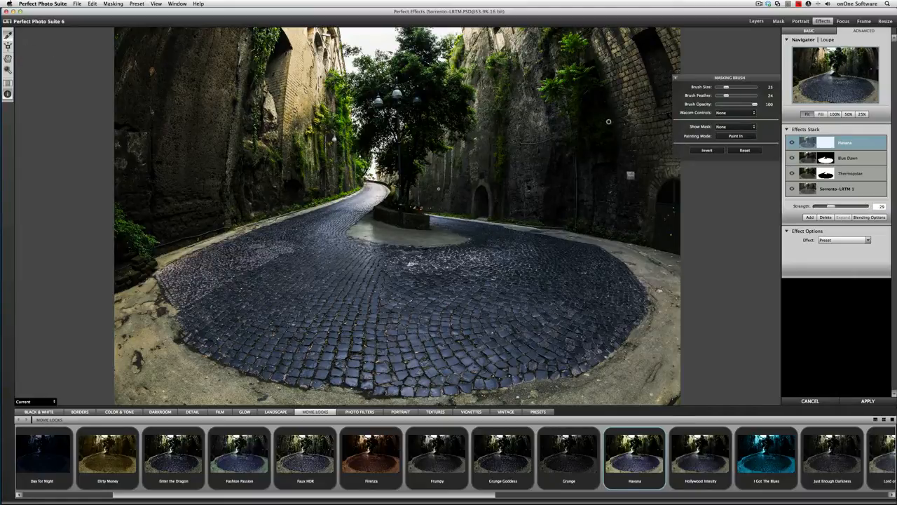
left_click_drag(726, 87, 734, 87)
left_click(729, 136)
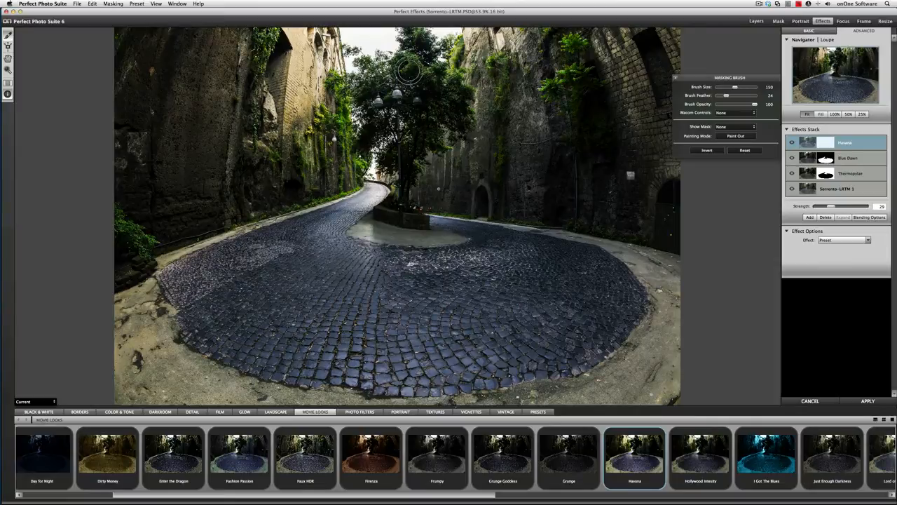
mouse_move(438, 86)
left_mouse_down()
mouse_move(422, 117)
mouse_move(429, 126)
left_mouse_up()
mouse_move(369, 103)
left_mouse_down()
mouse_move(364, 146)
mouse_move(399, 102)
mouse_move(401, 167)
mouse_move(428, 151)
left_mouse_up()
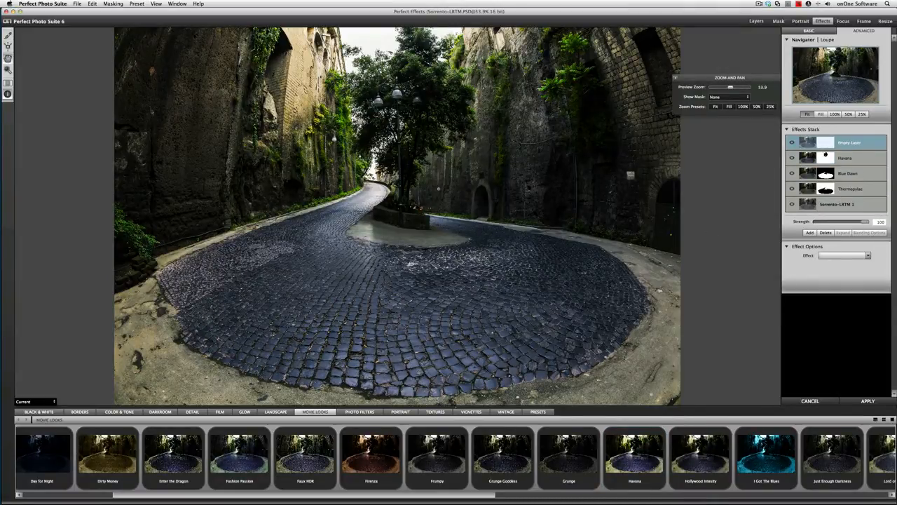
Apply the Green Enhancer photo filter on a new effect layer and reduce its strength to 34
left_click(360, 412)
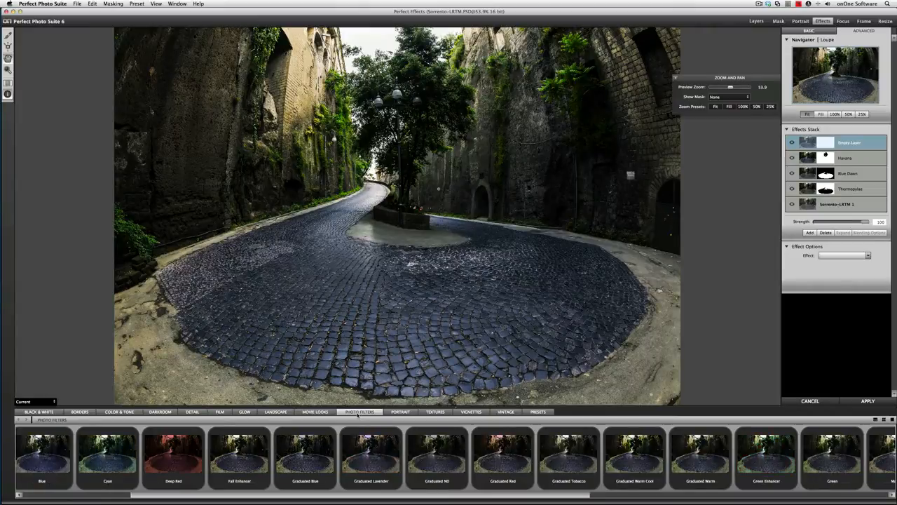
left_click_drag(412, 497, 473, 496)
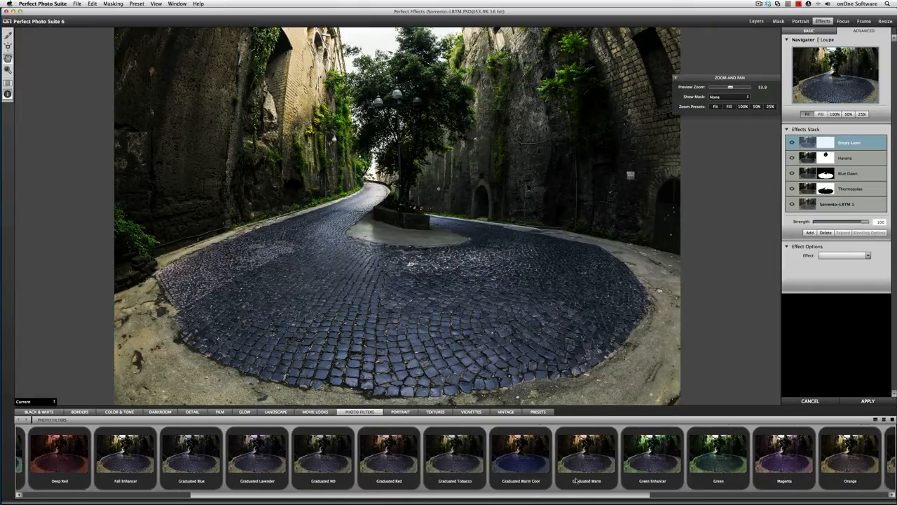
left_click(646, 459)
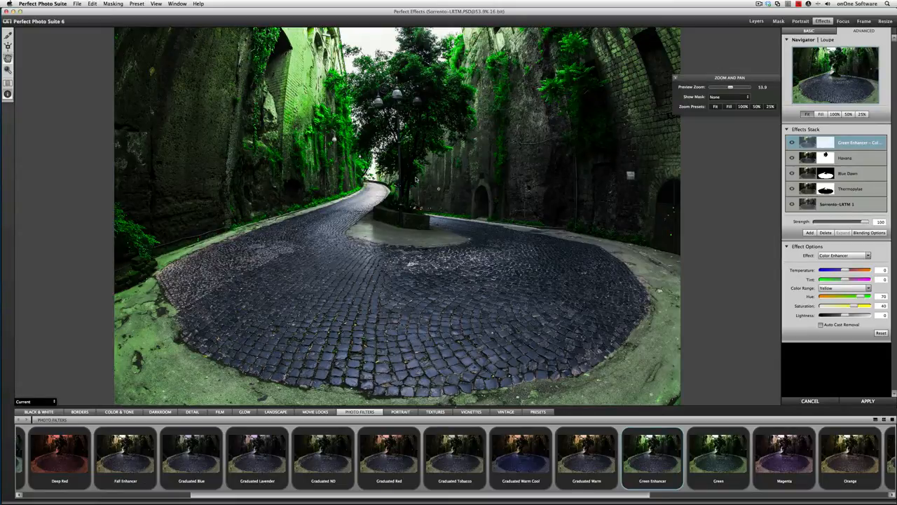
left_click_drag(864, 223, 837, 223)
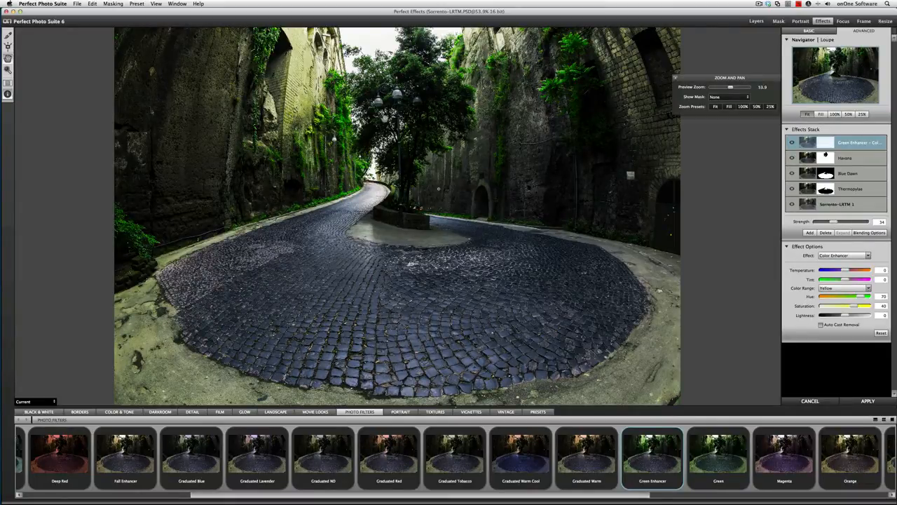
Invert the Green Enhancer mask and paint the effect into the wall foliage and tree with a size 100 brush
left_click(7, 35)
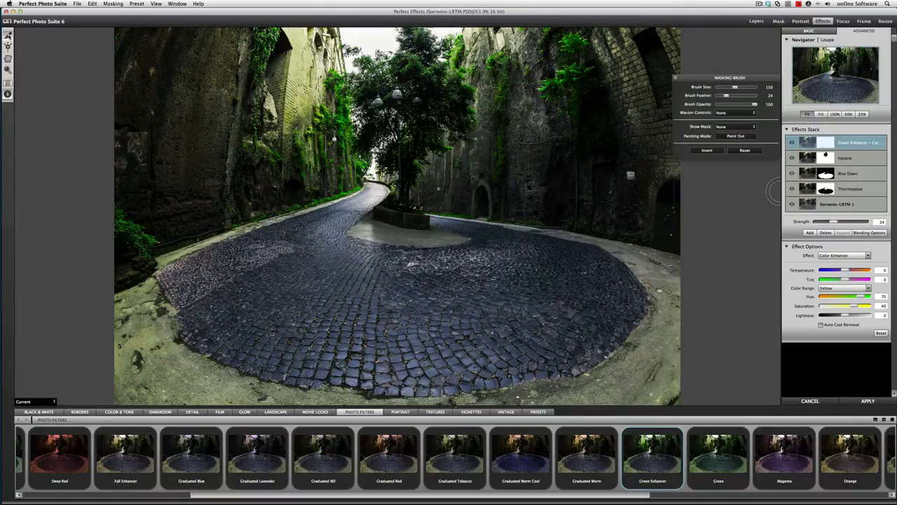
left_click(699, 152)
key("bracketleft")
key("bracketleft")
mouse_move(326, 125)
left_mouse_down()
mouse_move(326, 152)
mouse_move(343, 133)
mouse_move(344, 108)
left_mouse_up()
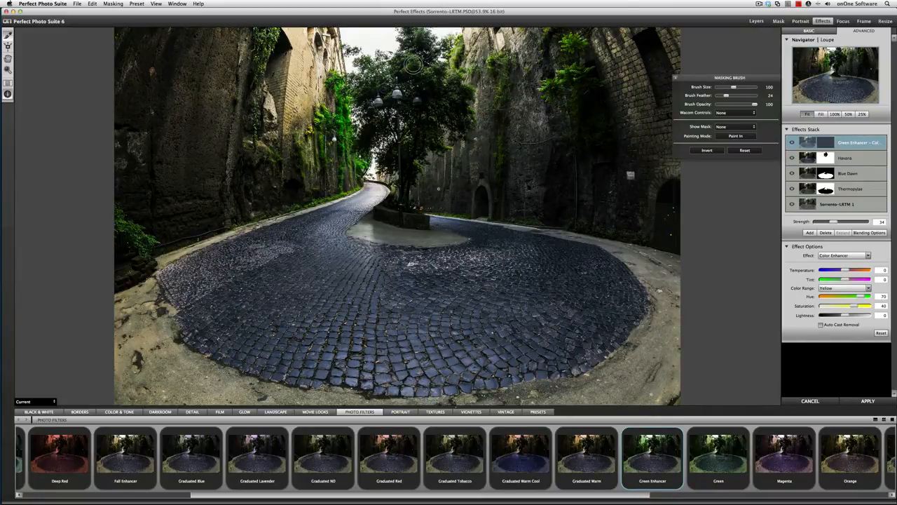
mouse_move(417, 155)
left_mouse_down()
mouse_move(448, 71)
mouse_move(470, 89)
mouse_move(494, 82)
mouse_move(499, 63)
mouse_move(499, 160)
mouse_move(551, 129)
mouse_move(550, 90)
mouse_move(572, 72)
left_mouse_up()
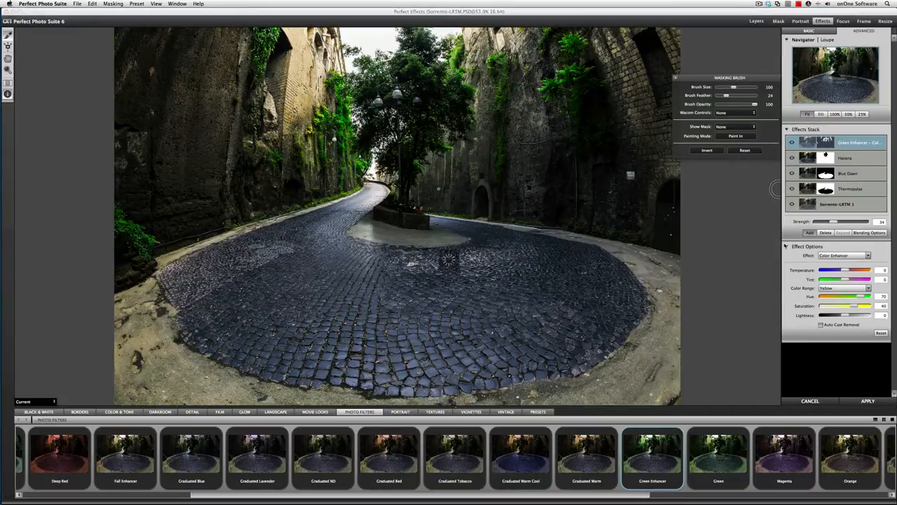
Add a new effect layer with the Tonal Contrast preset and reduce its strength to 41
left_click(809, 232)
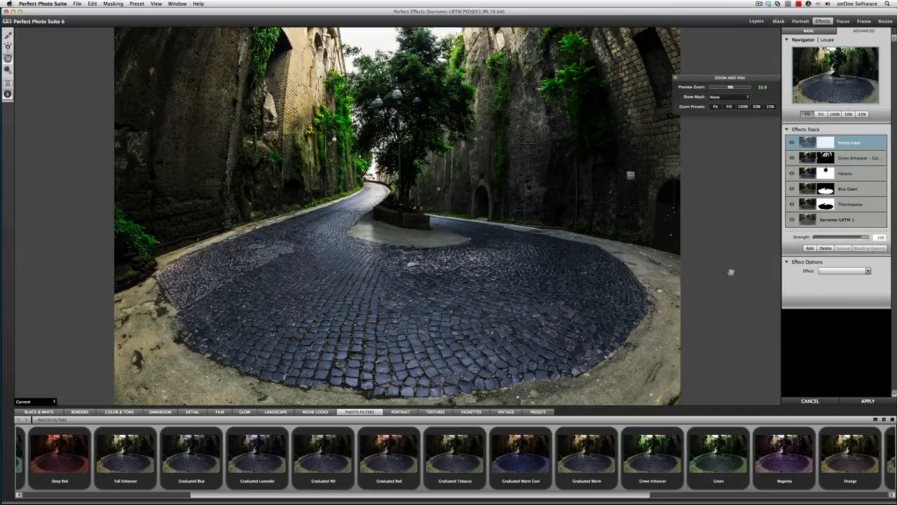
left_click(129, 412)
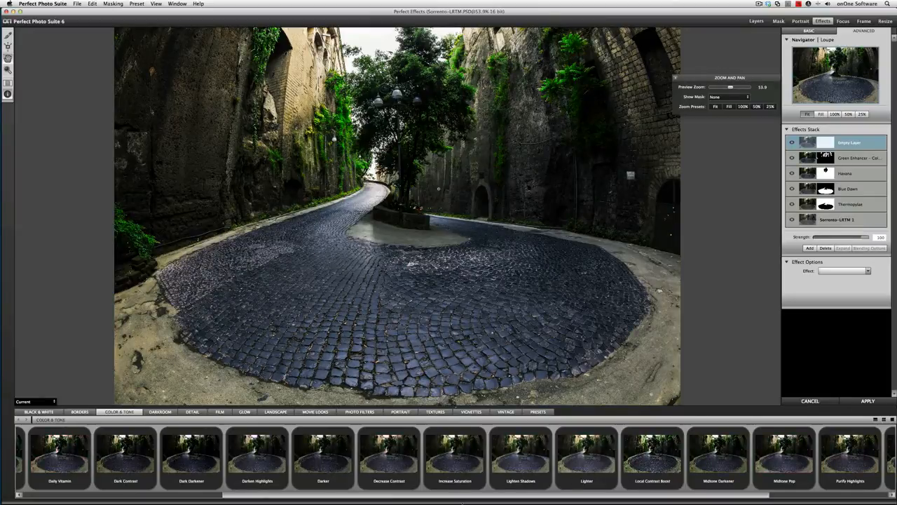
left_click_drag(465, 499, 624, 499)
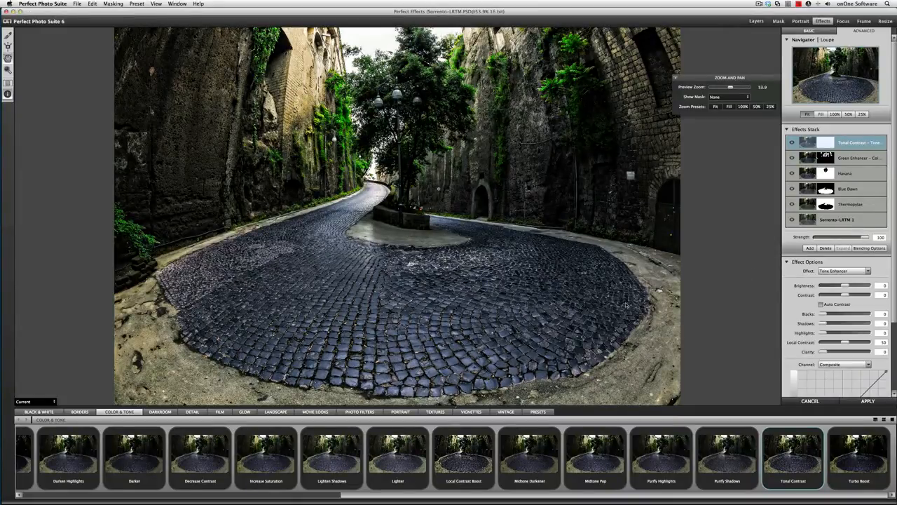
left_click_drag(864, 240, 839, 242)
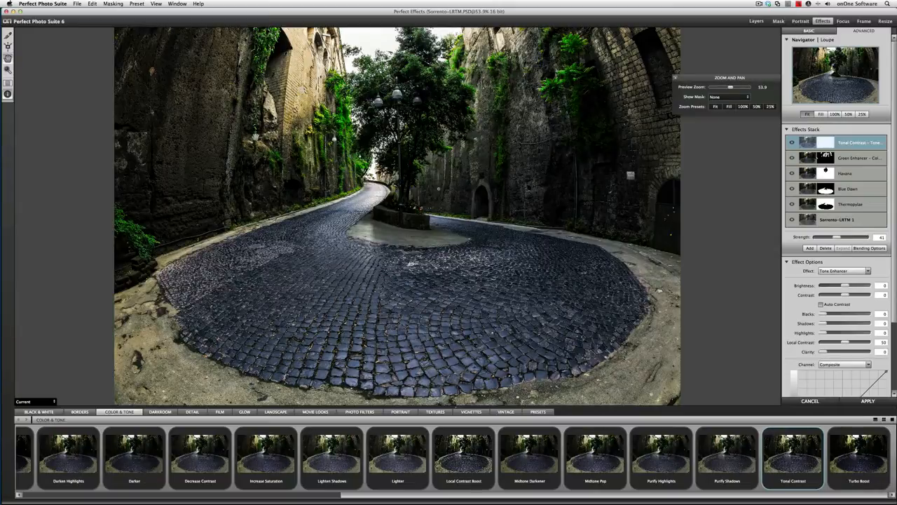
Add a new effect layer above Tonal Contrast and apply the Hollywood Glow preset to it
left_click(808, 249)
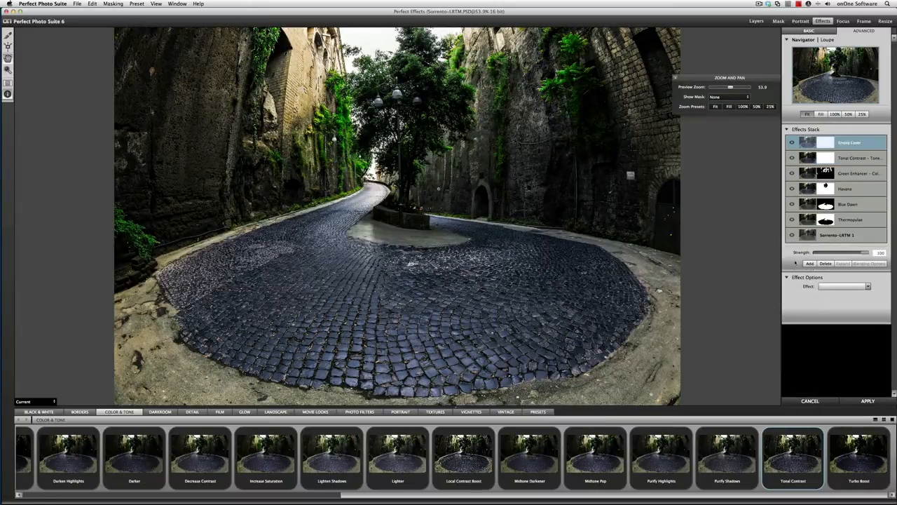
left_click(243, 411)
left_click(504, 454)
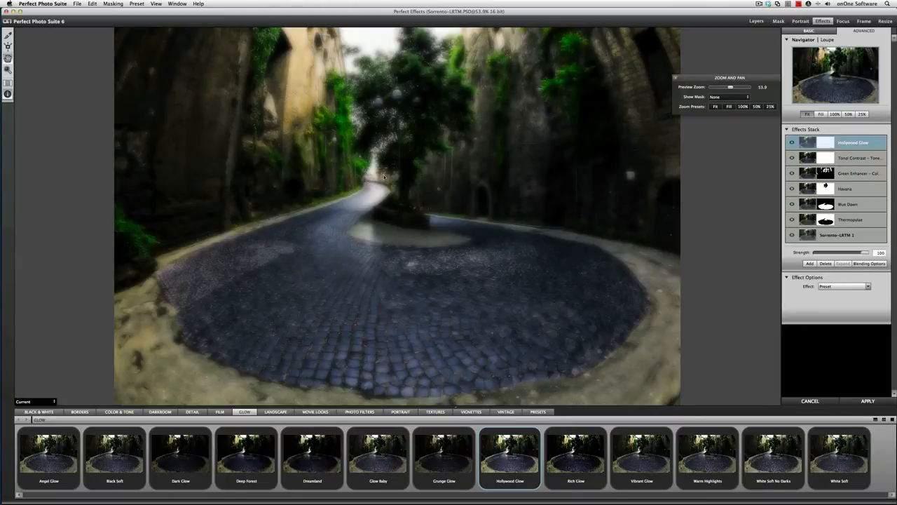
Blend the Hollywood Glow layer in Softlight mode at a strength of 29 and apply the blending options
left_click(867, 264)
left_click_drag(447, 186, 720, 186)
left_click(733, 199)
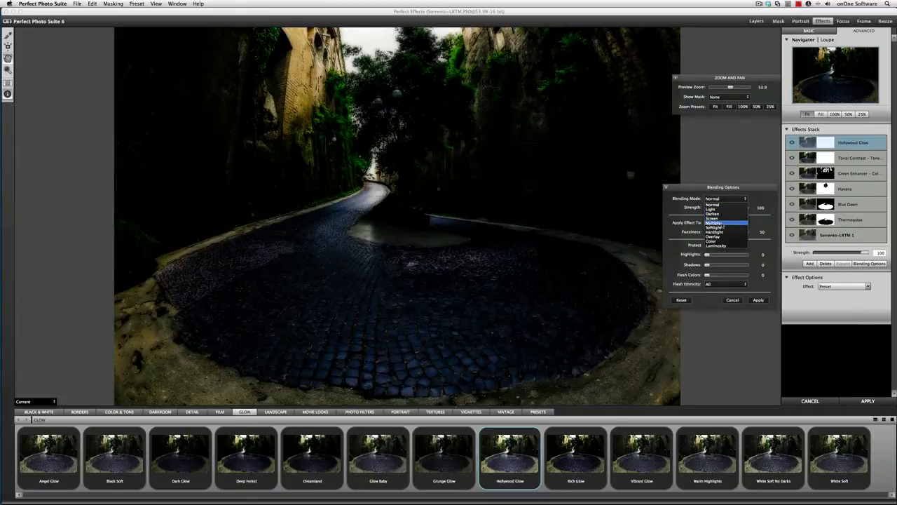
left_click(720, 227)
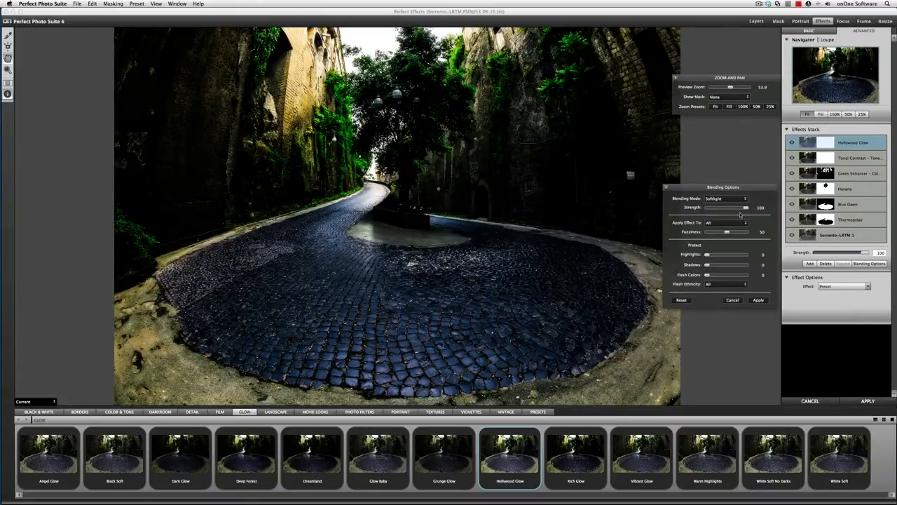
left_click_drag(745, 208, 715, 212)
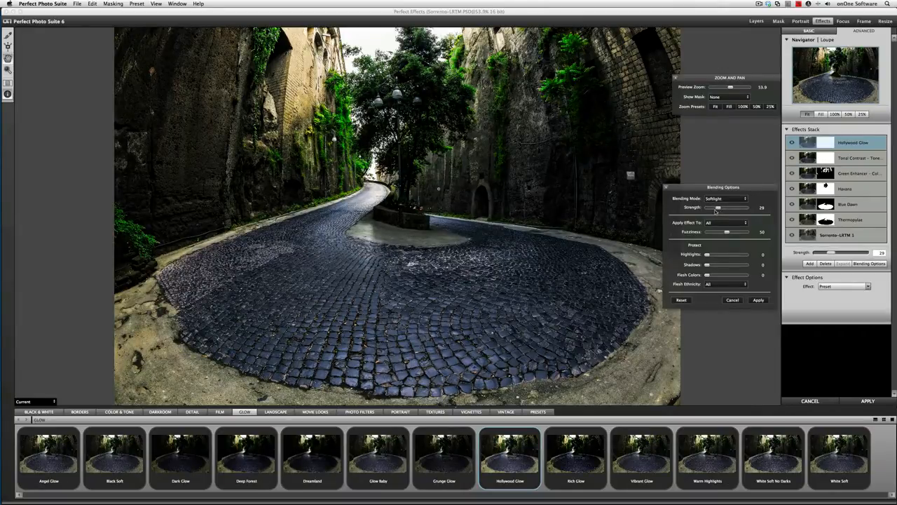
left_click(759, 300)
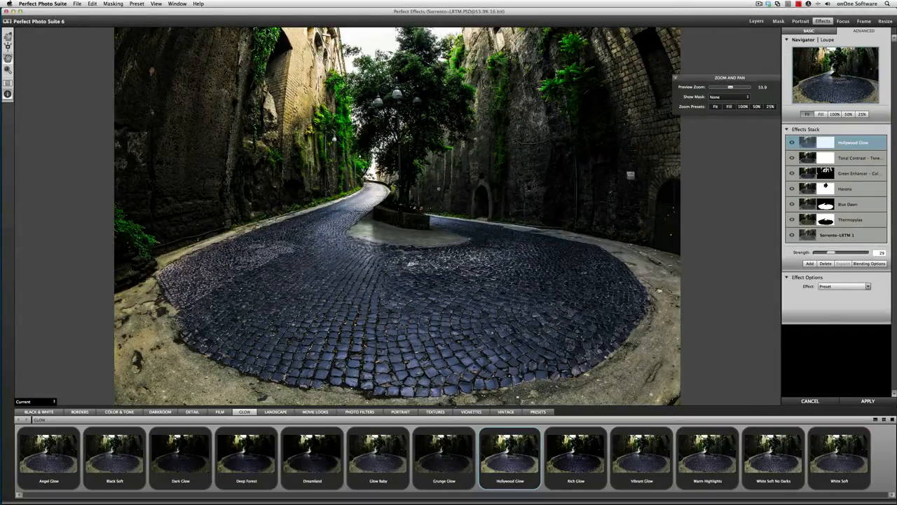
Set the Masking Brush opacity to 48 and enlarge the brush well beyond size 100
left_click(9, 35)
left_click_drag(754, 104, 735, 106)
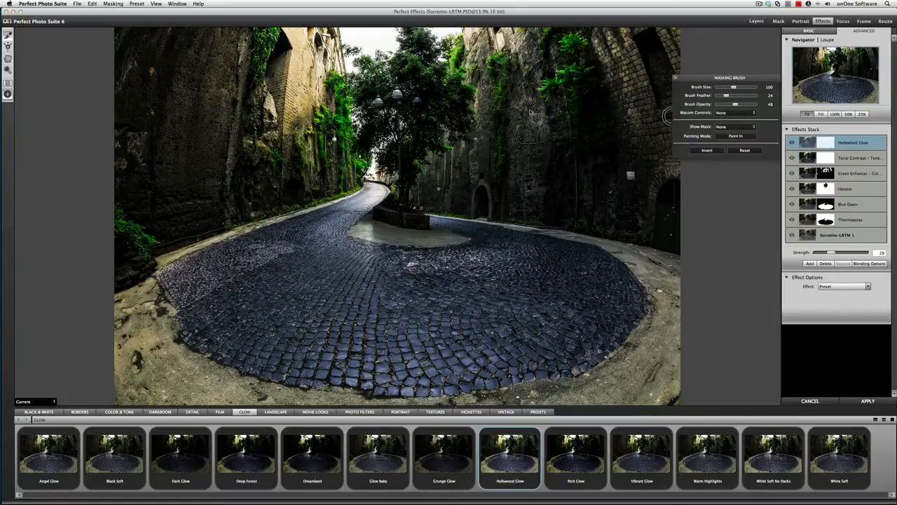
key("]")
key("]")
key("]")
key("]")
key("]")
key("]")
key("]")
key("]")
key("]")
key("]")
Collapse the effects browser to enlarge the preview and compare the stylised image with the original
left_click(892, 420)
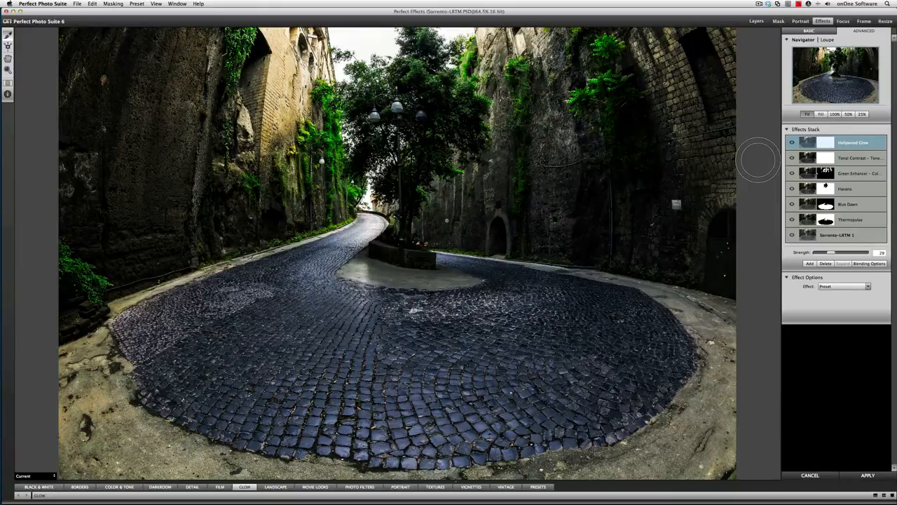
key("p")
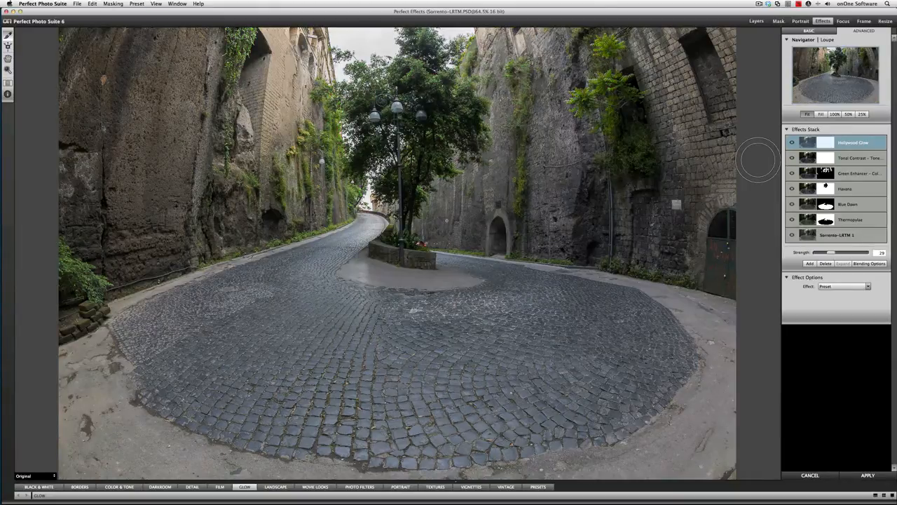
key("p")
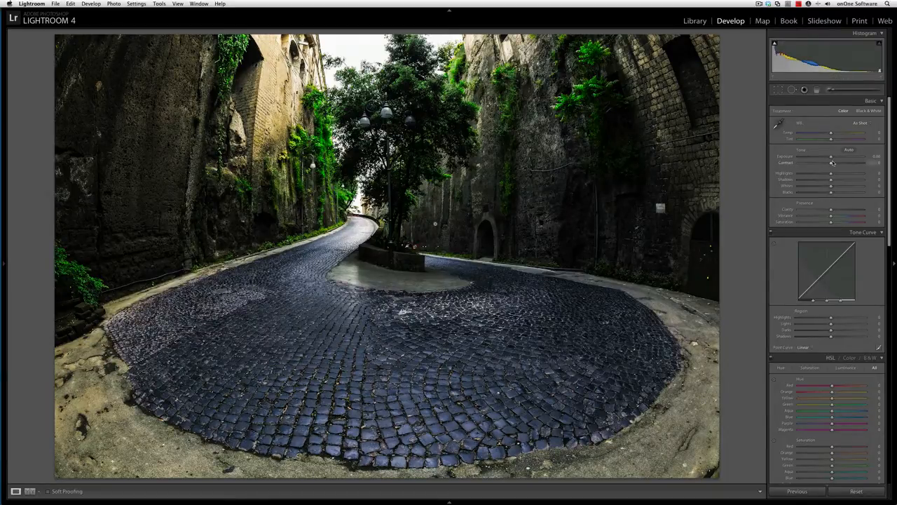
Fine-tune the contrast, clarity and vibrance of the stylised image slightly in Lightroom
left_click_drag(832, 164, 834, 164)
left_click_drag(831, 210, 832, 214)
left_click_drag(833, 218, 828, 228)
Add a Highlight Priority post-crop vignette with amount -19, midpoint 41 and highlights 87
left_click_drag(888, 223, 895, 464)
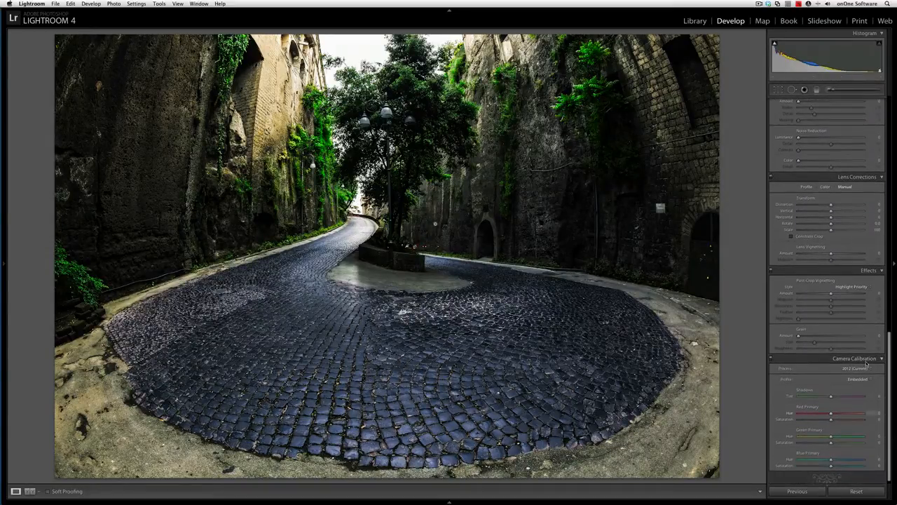
left_click_drag(831, 293, 823, 298)
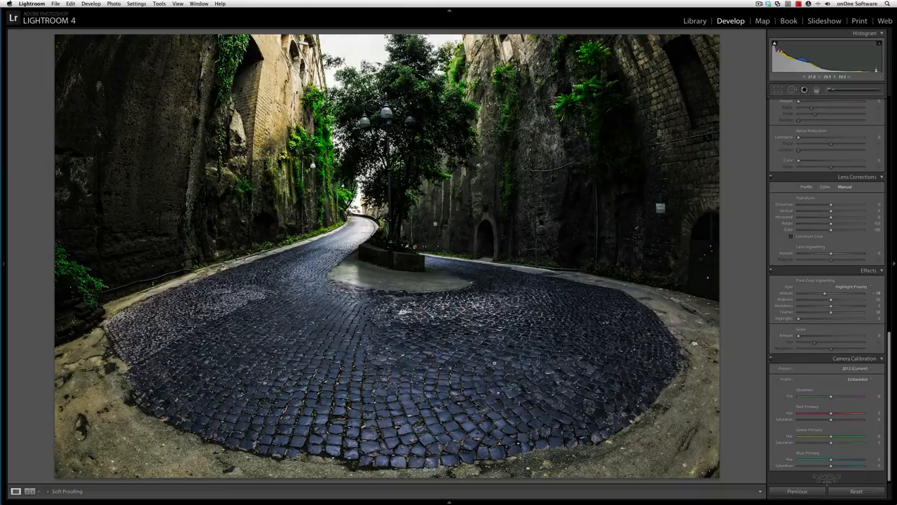
left_click_drag(831, 300, 826, 300)
left_click_drag(801, 319, 852, 318)
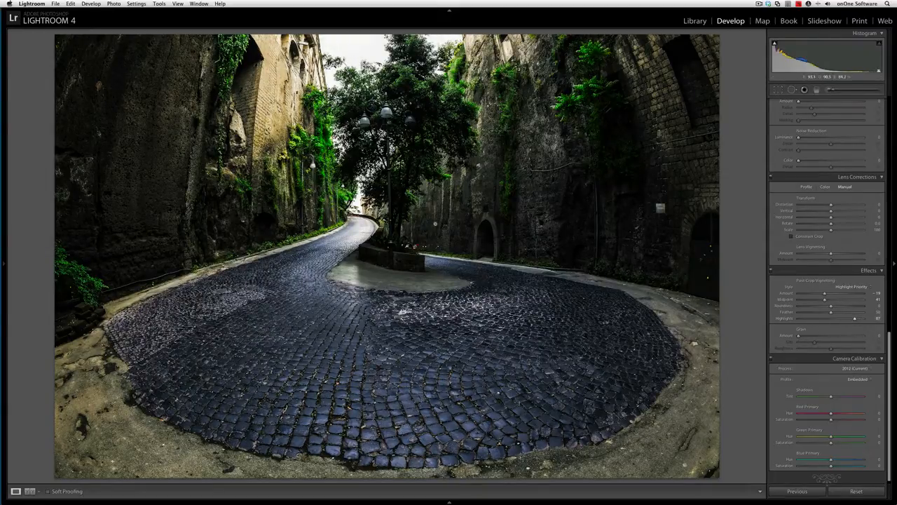